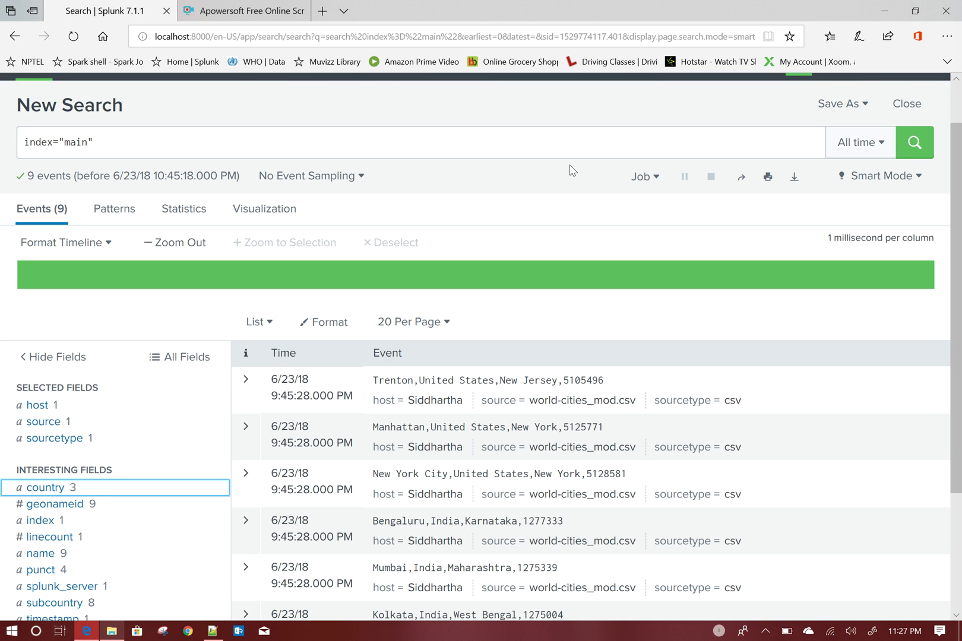
# - Switch to Notepad++ and review the header and all city records in world-cities_mod.csv
pyautogui.click(218, 632)
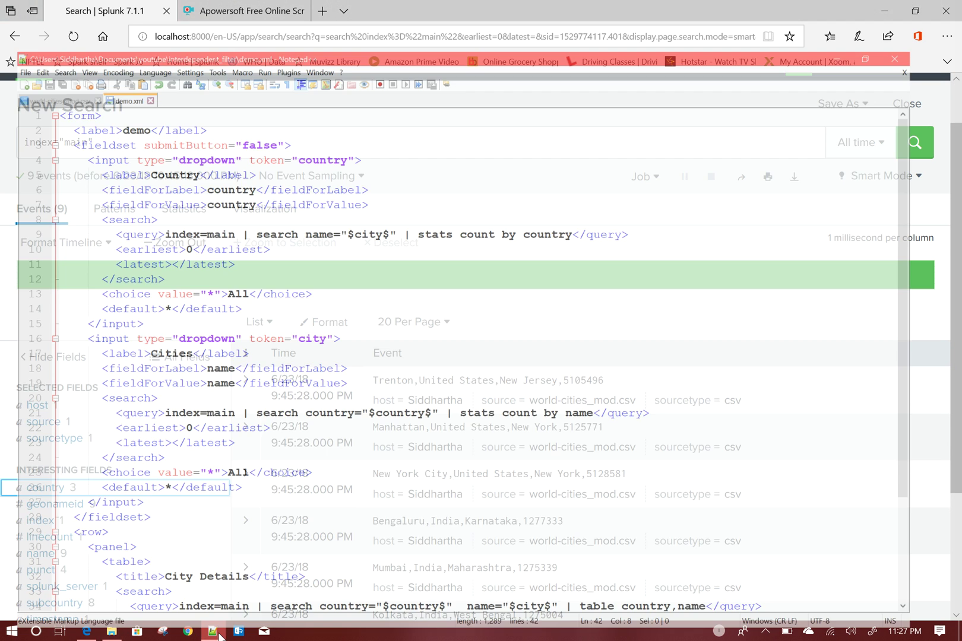
pyautogui.click(33, 53)
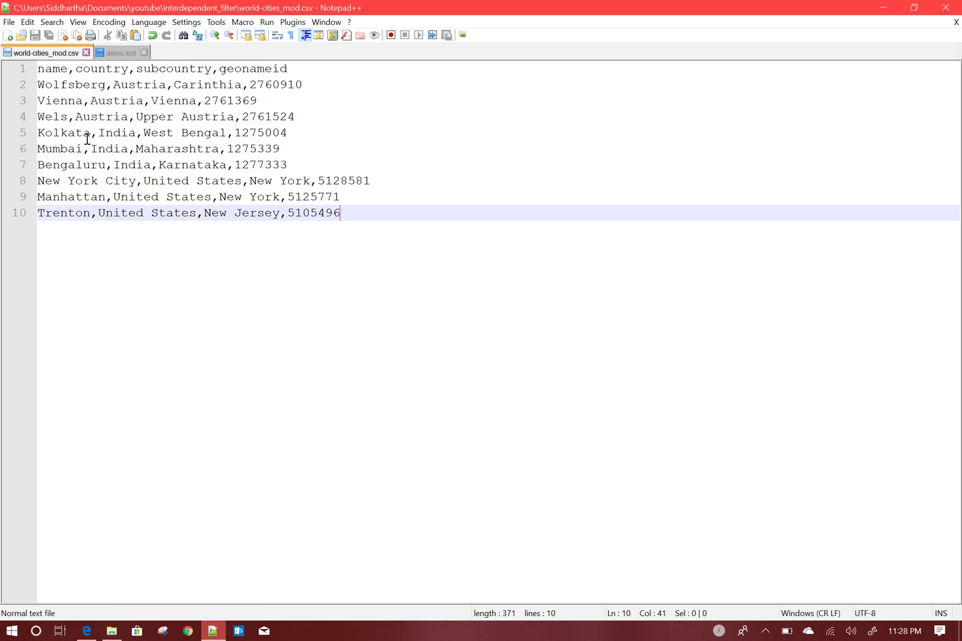
pyautogui.doubleClick(52, 85)
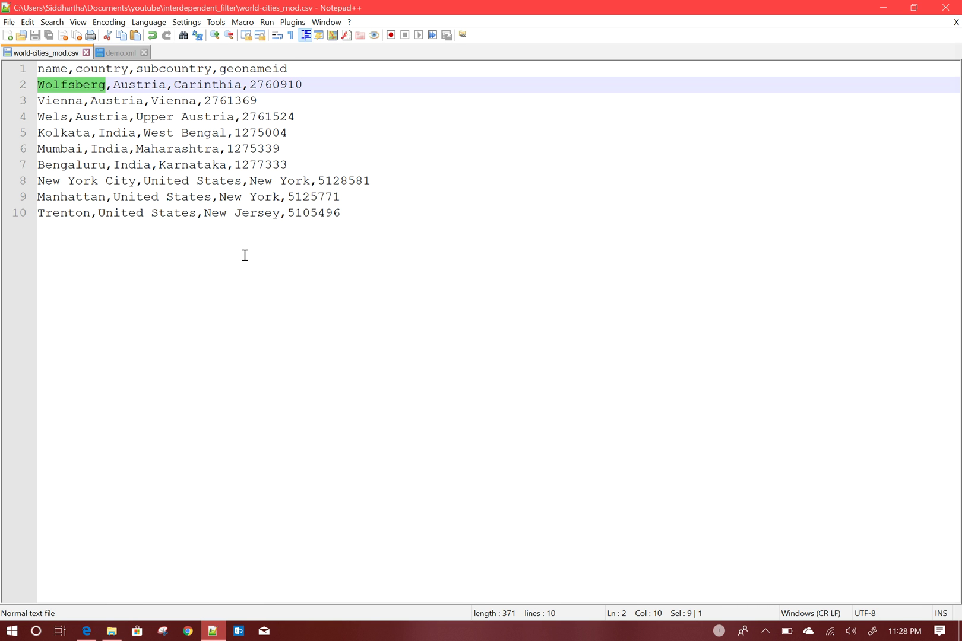
pyautogui.click(355, 208)
pyautogui.moveTo(355, 207); pyautogui.dragTo(24, 64)
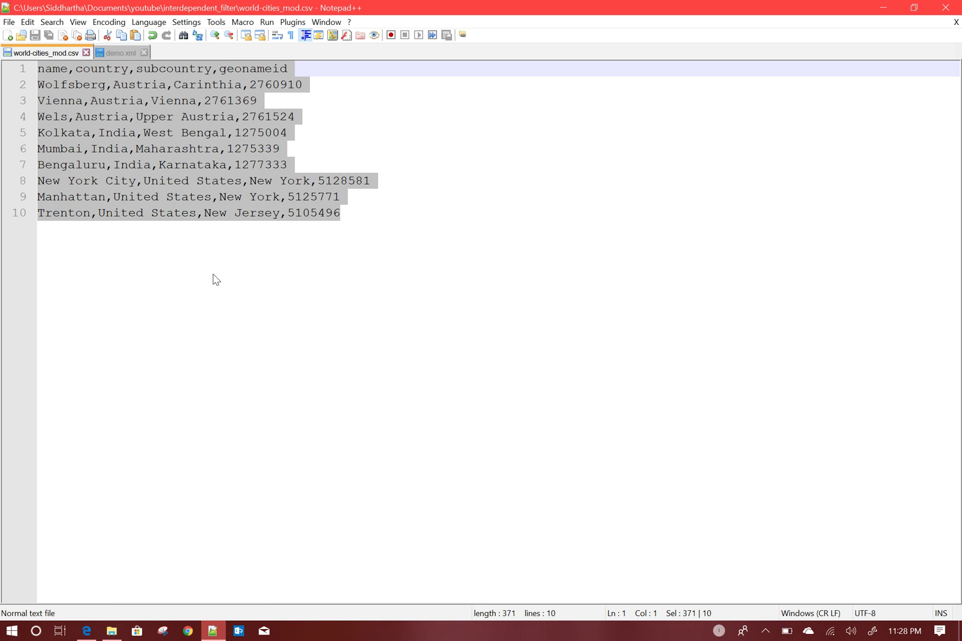
# - Switch back to Splunk and inspect the values of the name and country fields in the main index events
pyautogui.click(87, 631)
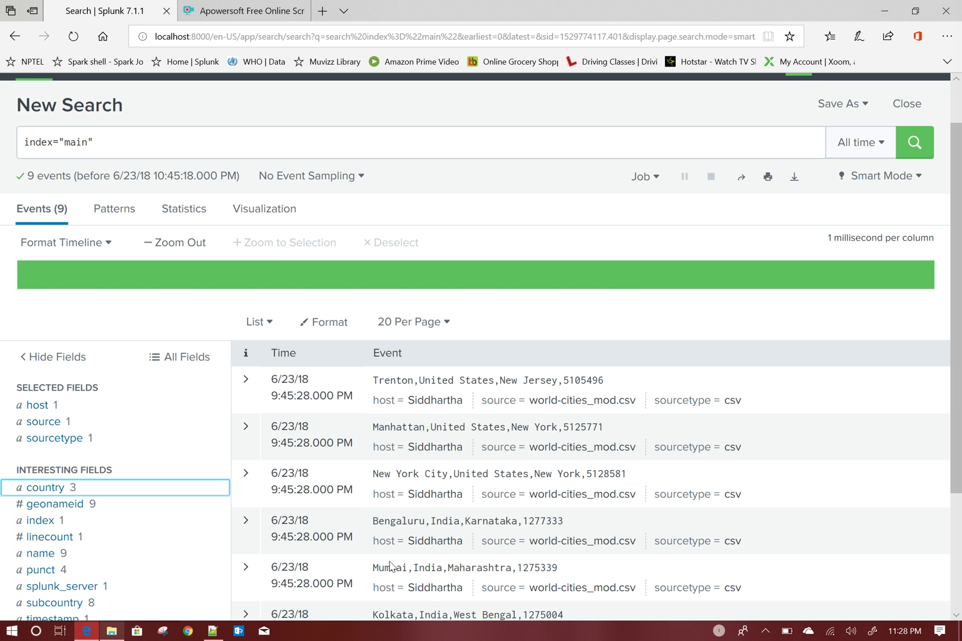
pyautogui.click(168, 142)
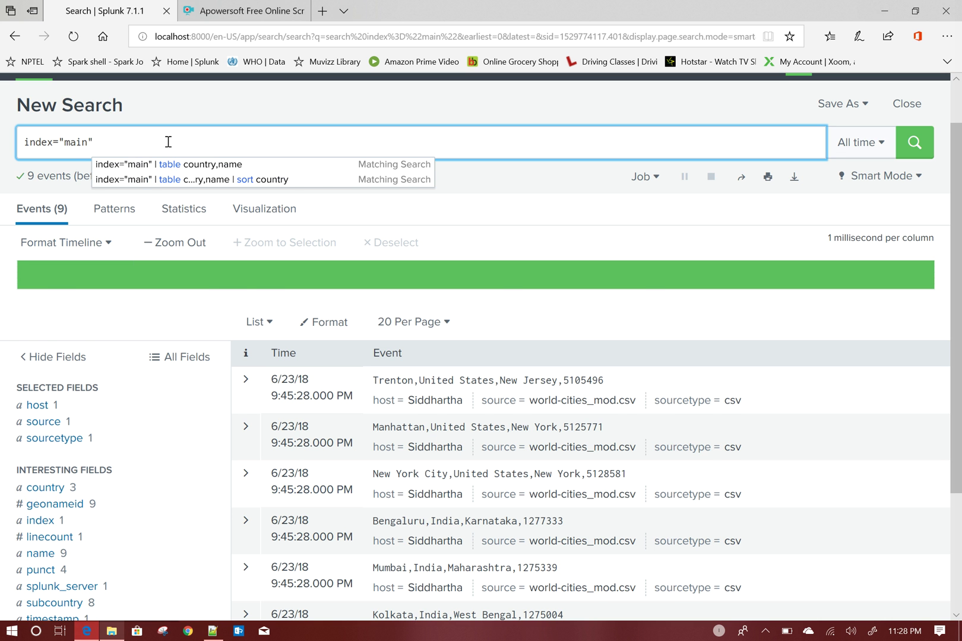
pyautogui.press('Escape')
pyautogui.scroll(-3, 75, 413)
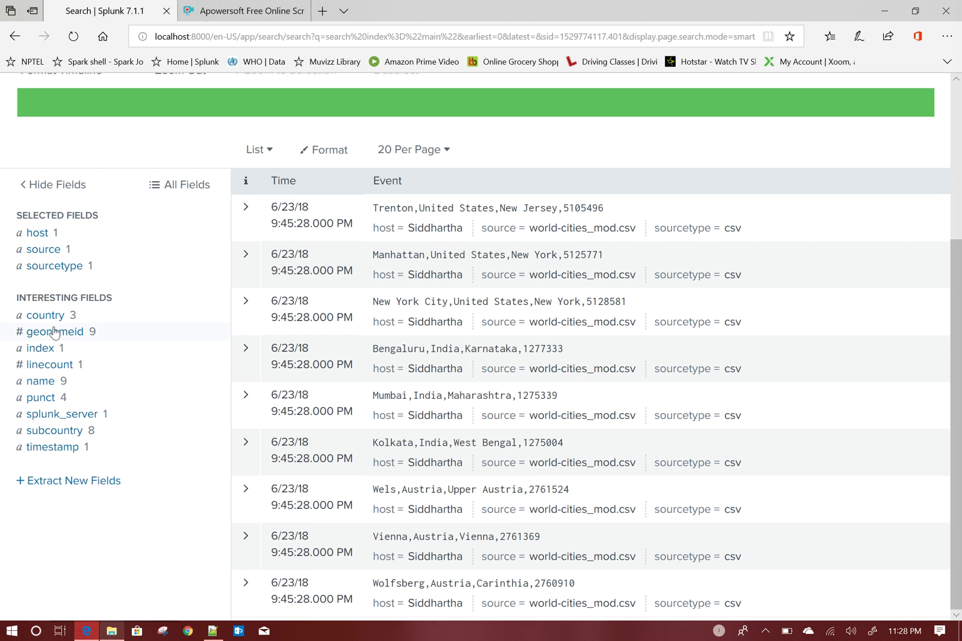
pyautogui.click(45, 382)
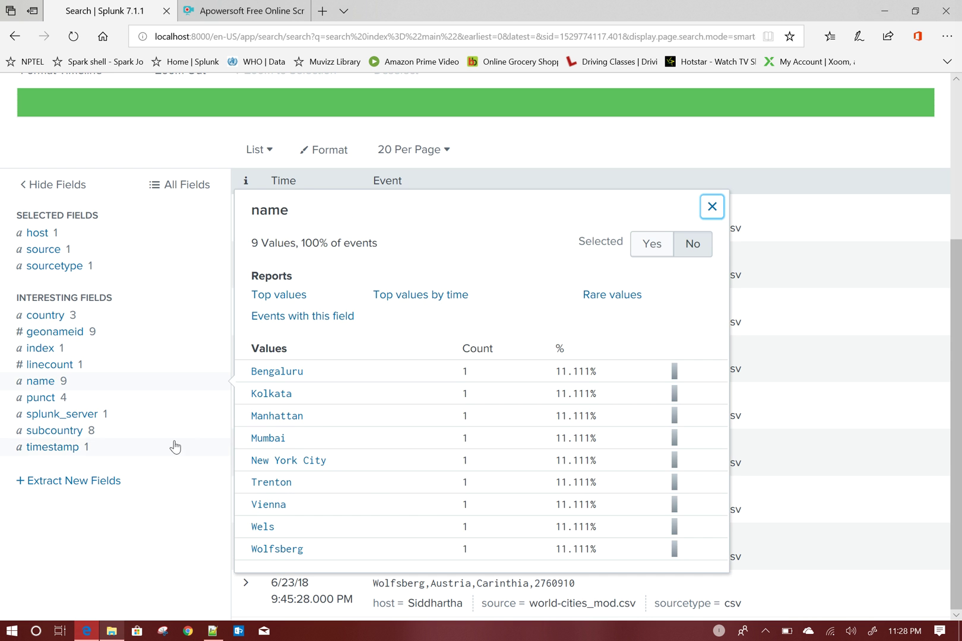
pyautogui.click(51, 319)
pyautogui.scroll(4, 104, 407)
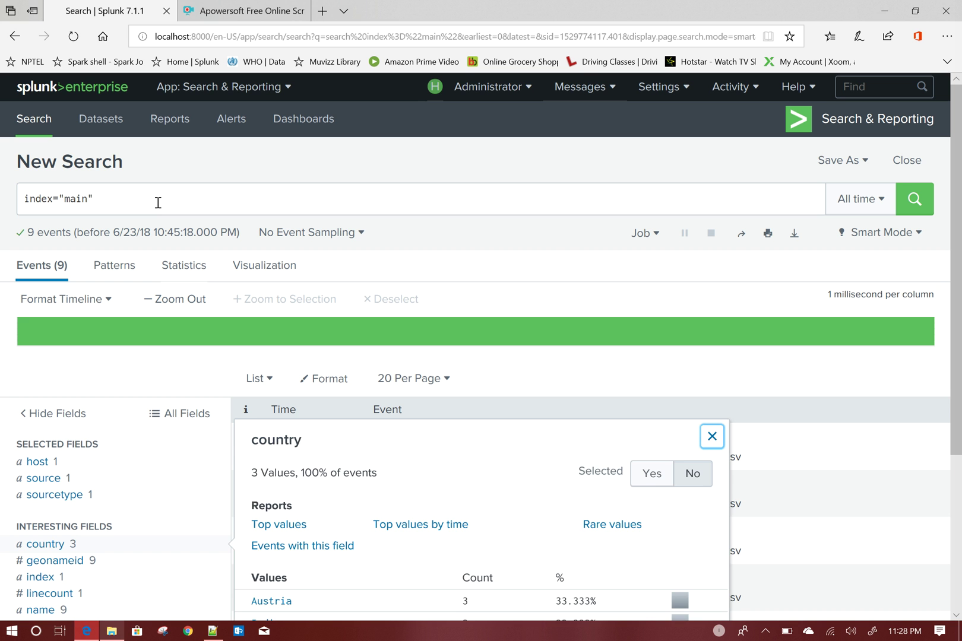
# - Extend the main index search with "| table country,name" and run it
pyautogui.click(158, 202)
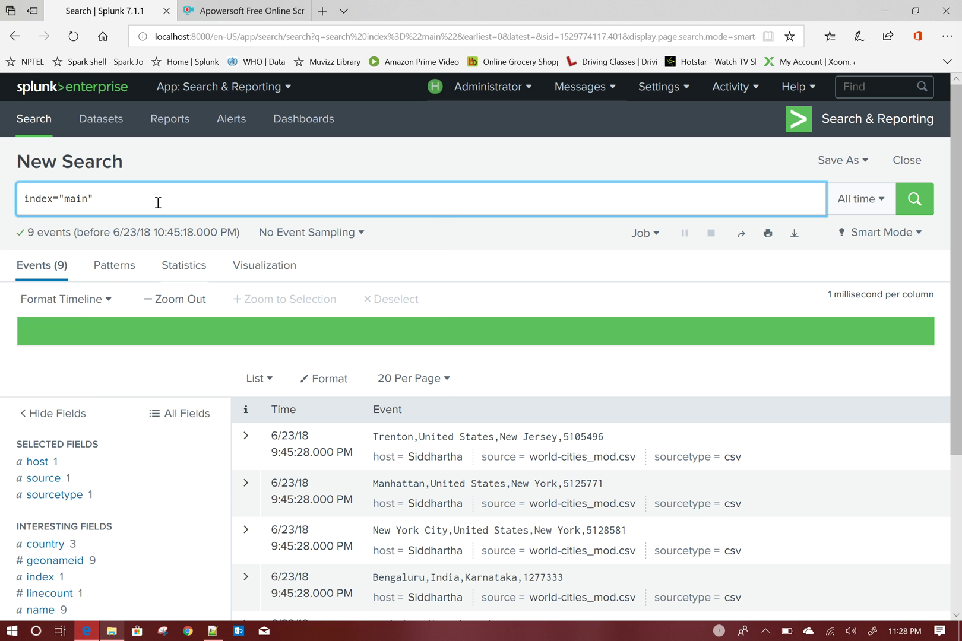
pyautogui.write('| tab')
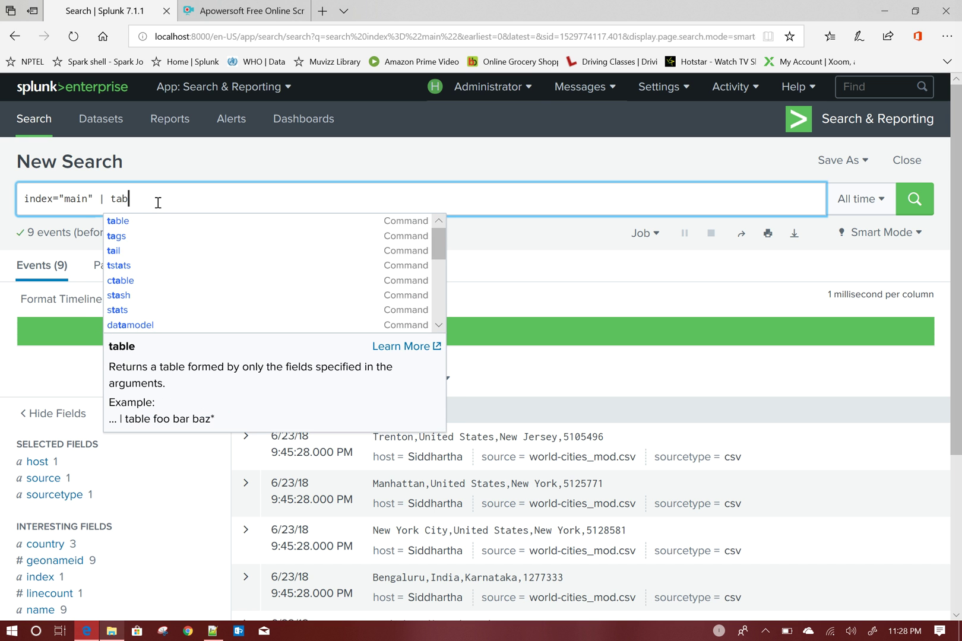
pyautogui.write('le')
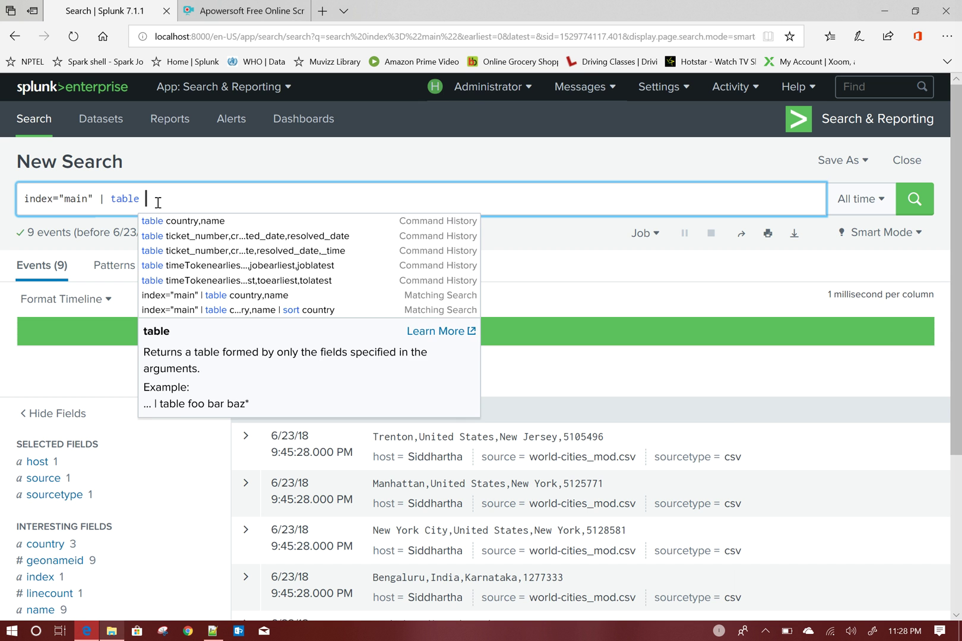
pyautogui.press('Down')
pyautogui.press('Return')
pyautogui.press('Return')
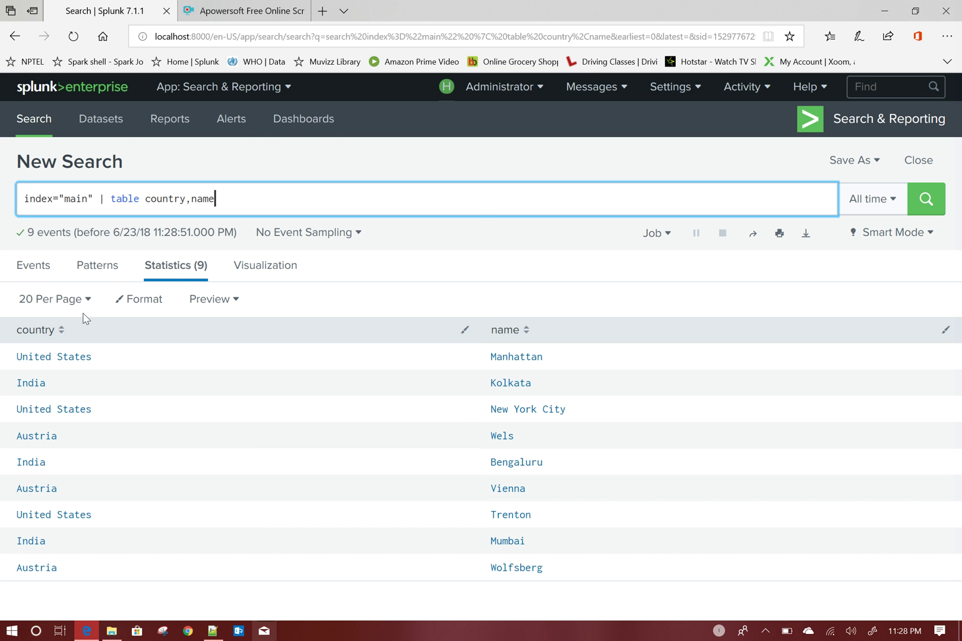
# - Open the Dashboards page in a new browser tab and create a dashboard titled demo
pyautogui.rightClick(291, 122)
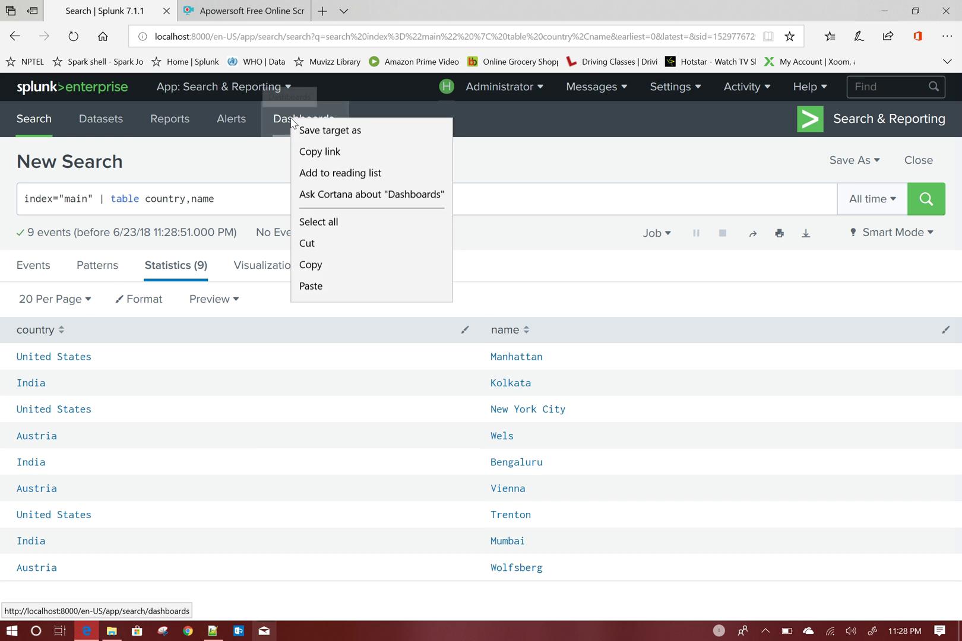
pyautogui.click(329, 133)
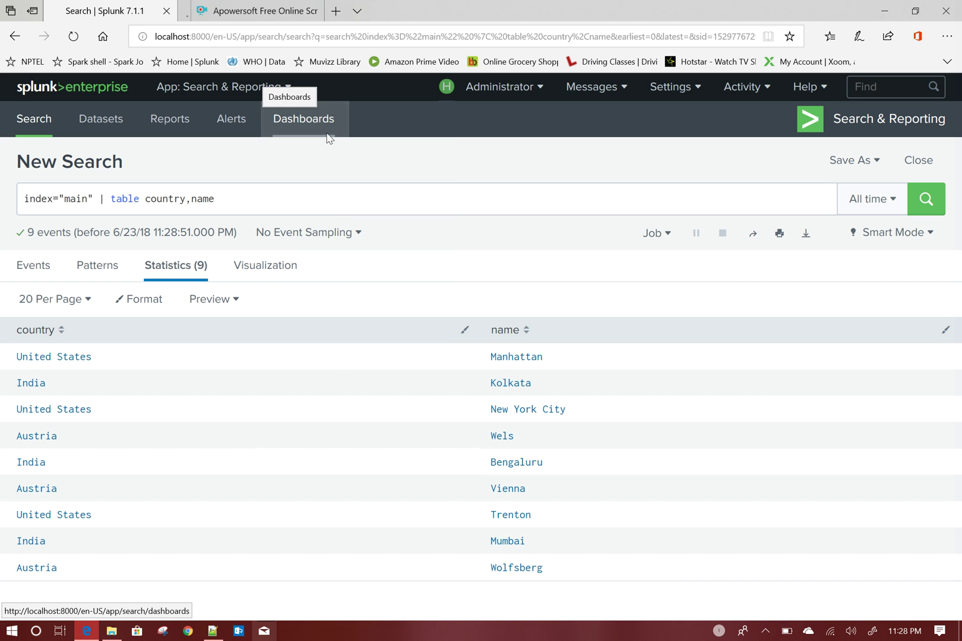
pyautogui.click(242, 9)
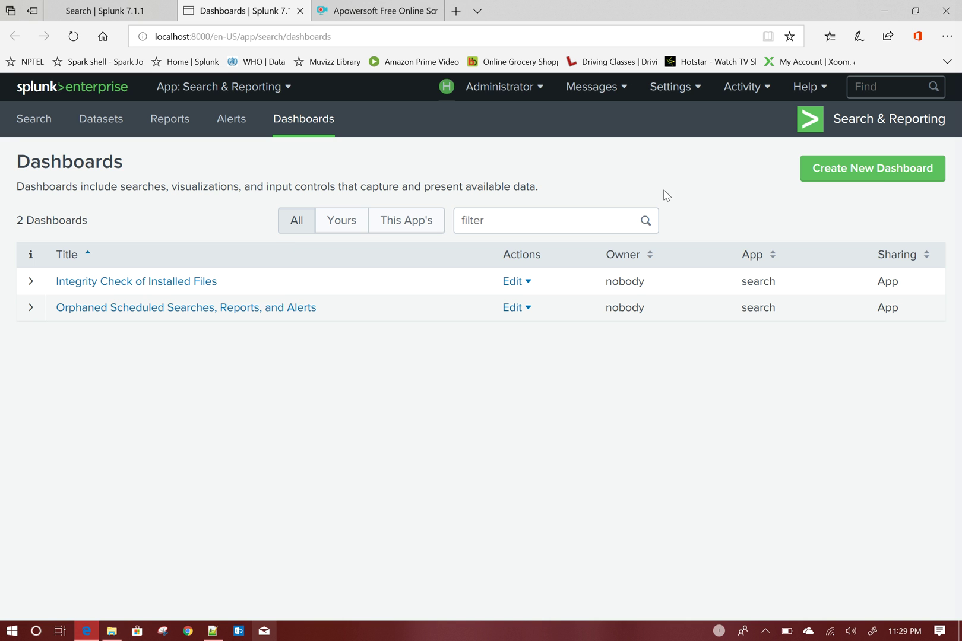
pyautogui.click(878, 177)
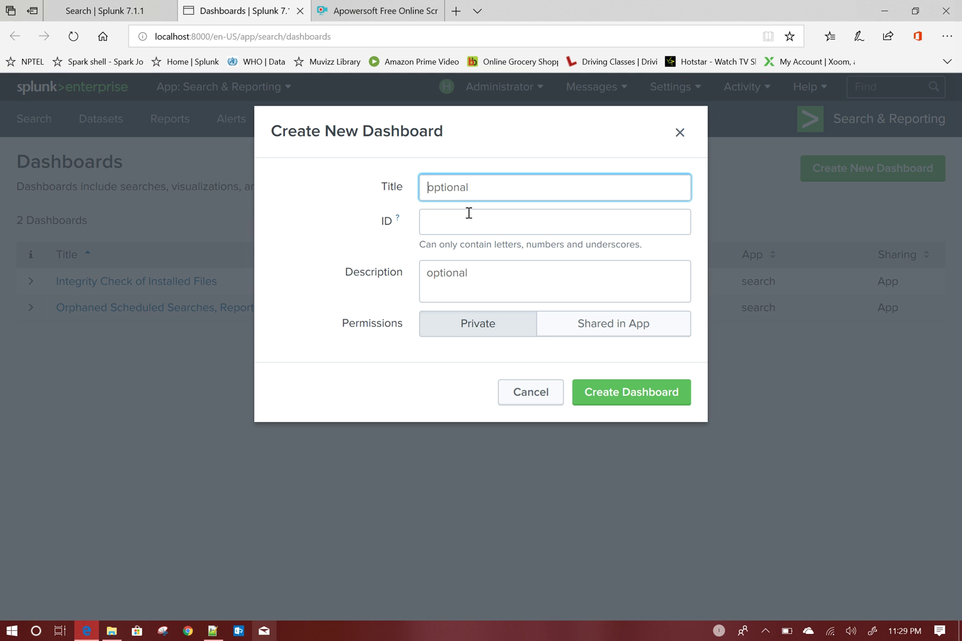
pyautogui.write('demo')
pyautogui.click(635, 398)
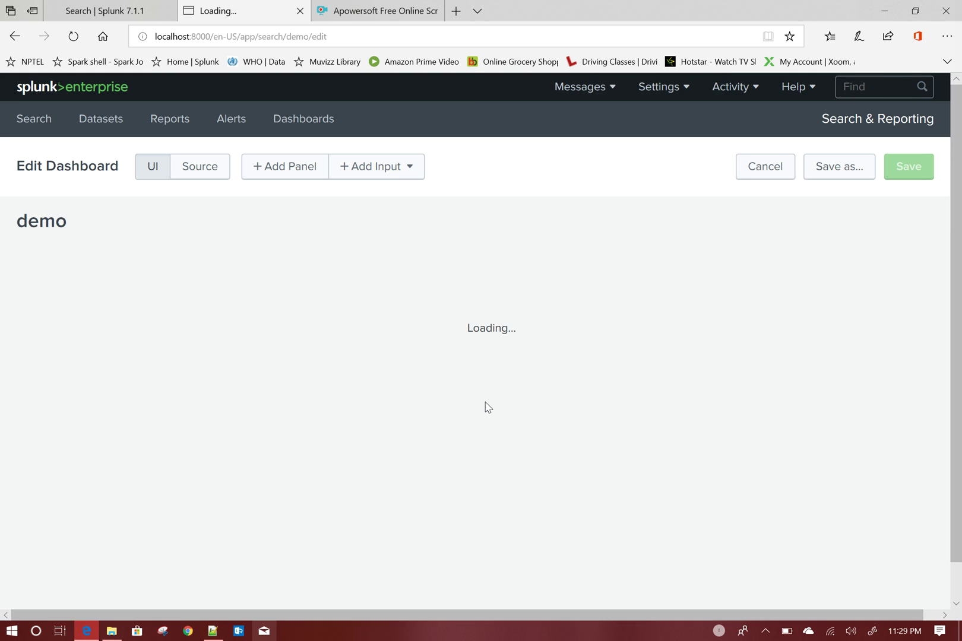
pyautogui.click(324, 251)
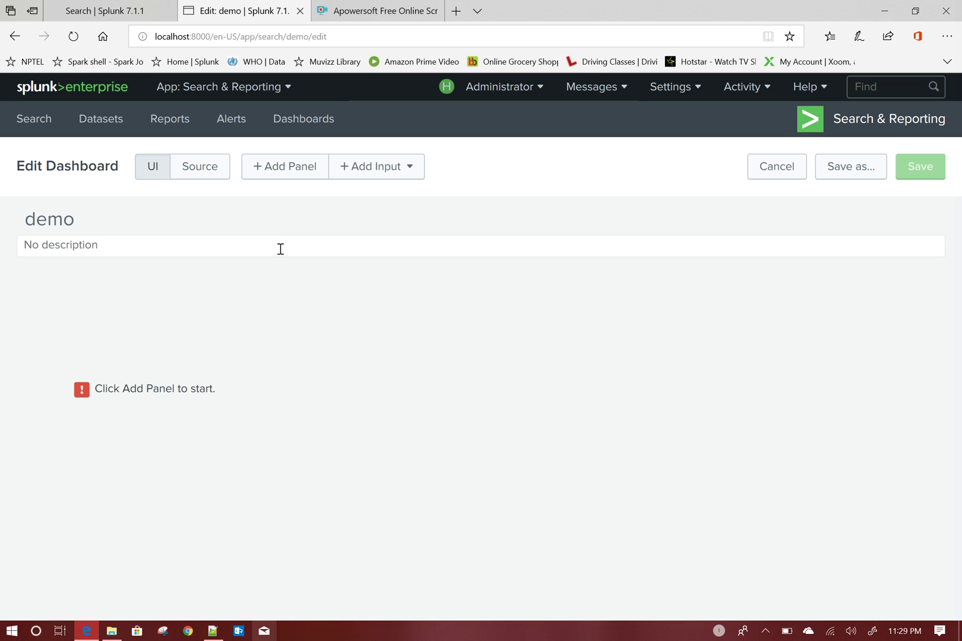
# - Add a dropdown input to the demo dashboard and set its label to Country
pyautogui.click(389, 172)
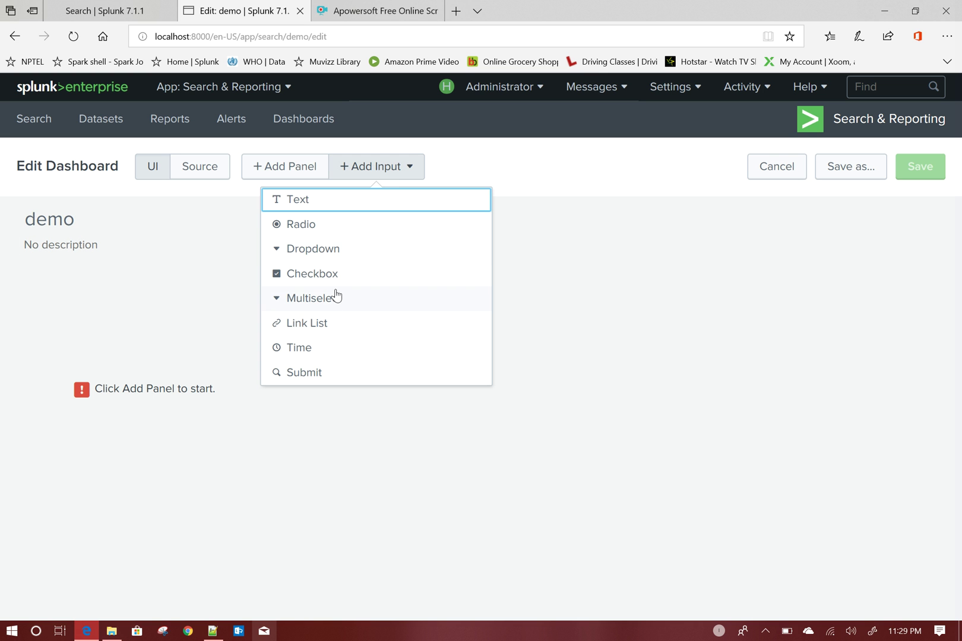
pyautogui.click(319, 247)
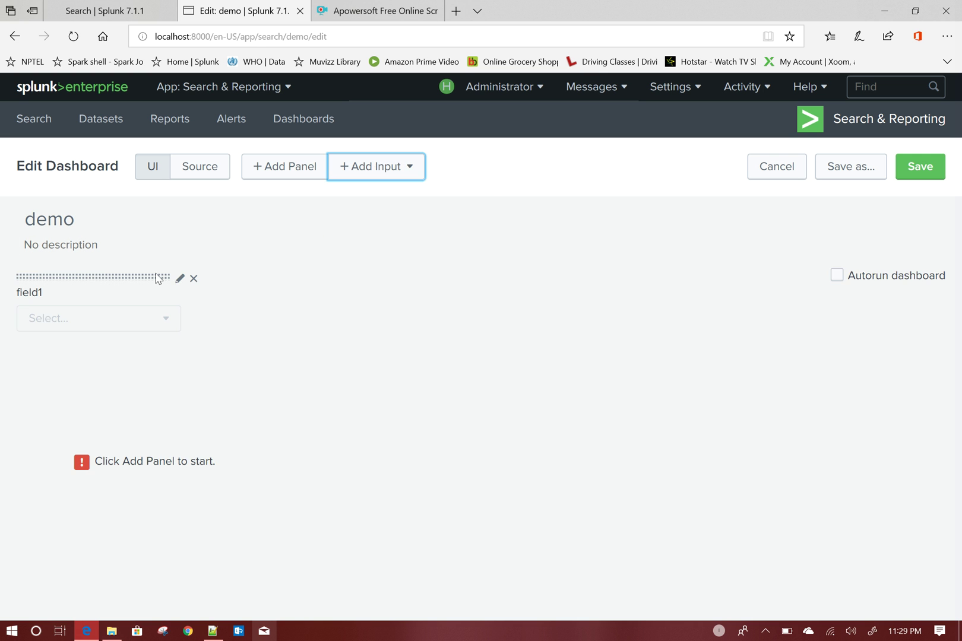
pyautogui.click(179, 280)
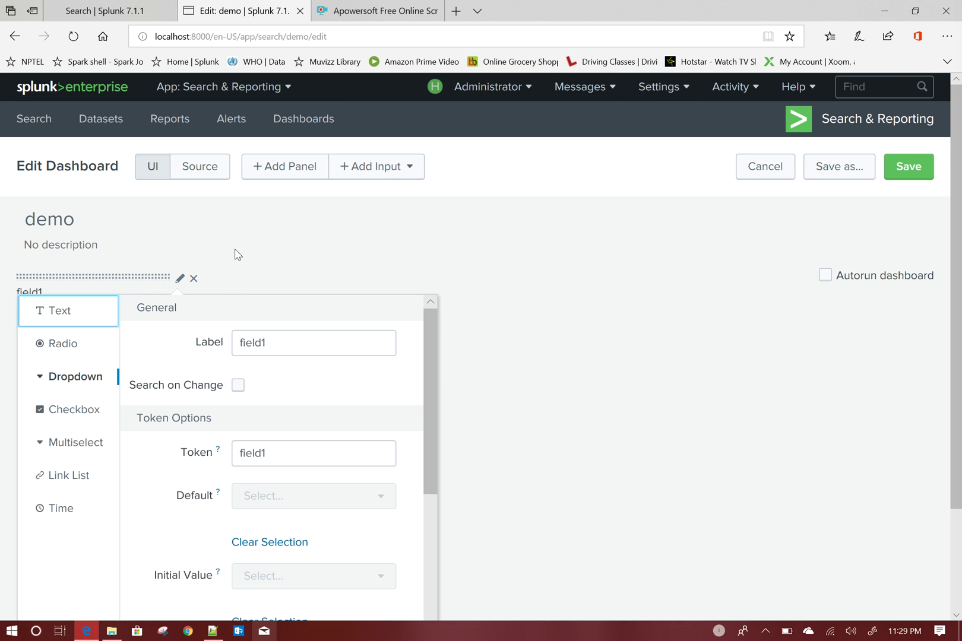
pyautogui.doubleClick(286, 350)
pyautogui.write('Country')
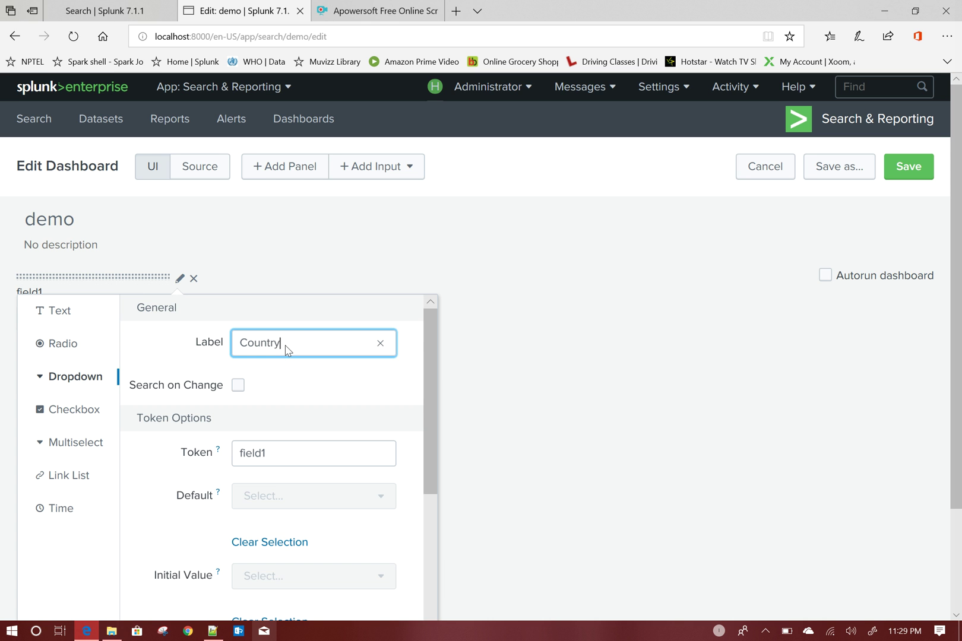
# - Set the dropdown input's token to country
pyautogui.scroll(-2, 287, 351)
pyautogui.scroll(1, 285, 359)
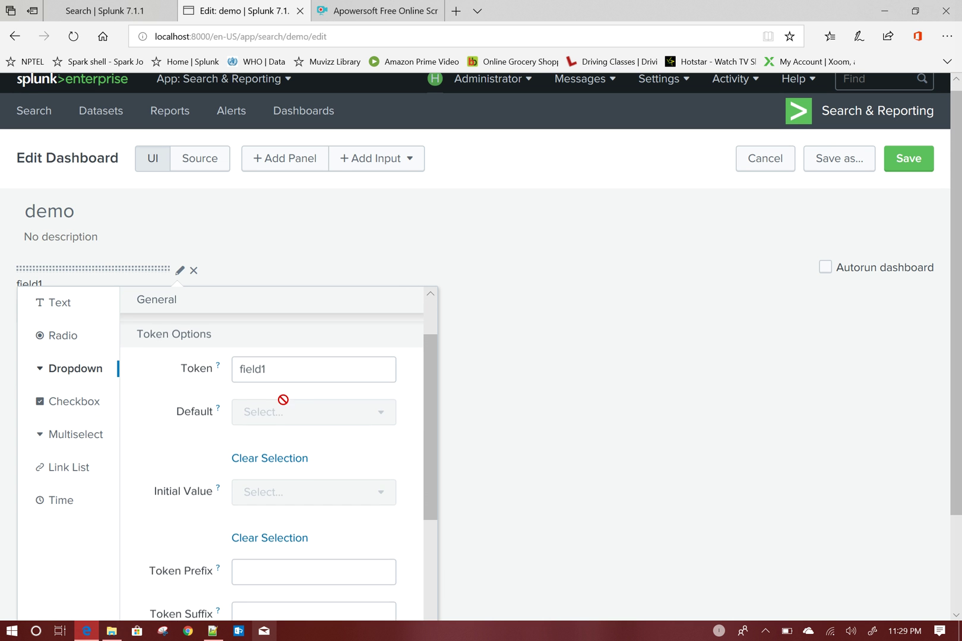
pyautogui.click(284, 373)
pyautogui.write('cou')
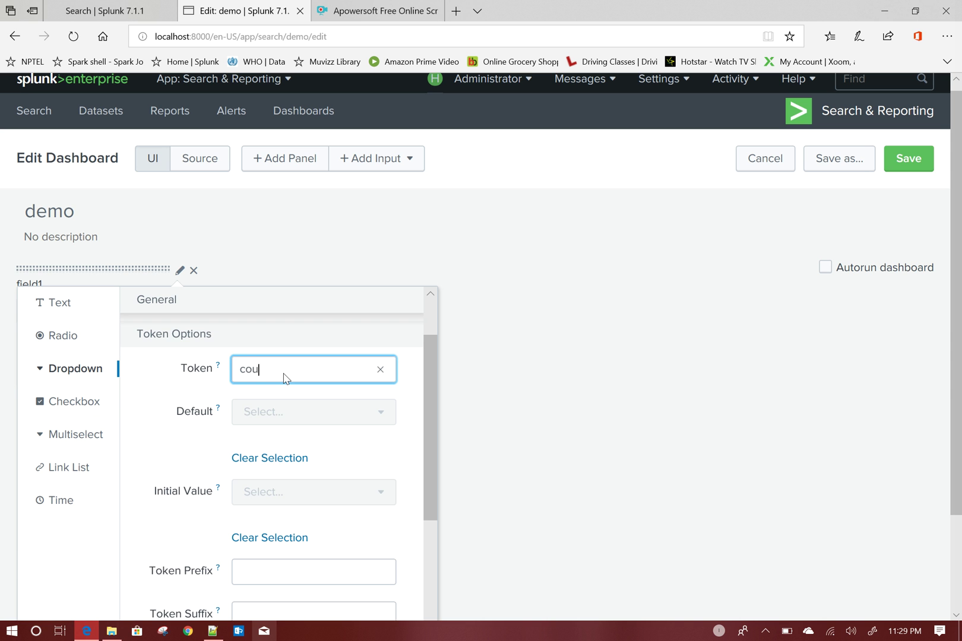
# - Set the dropdown's dynamic search string to "index=main | stats count by country" and run that search
pyautogui.scroll(-4, 284, 377)
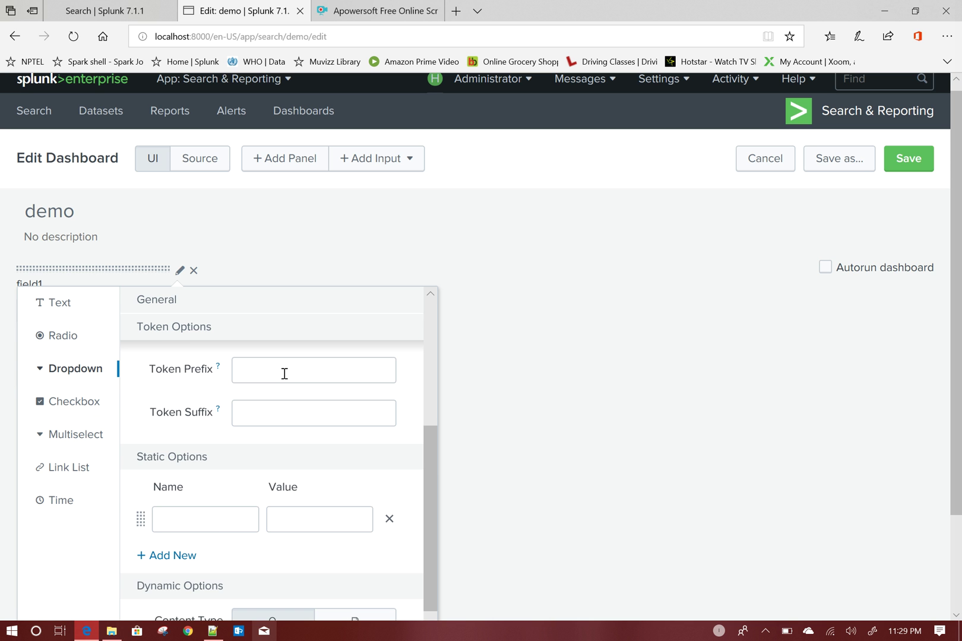
pyautogui.scroll(-2, 285, 373)
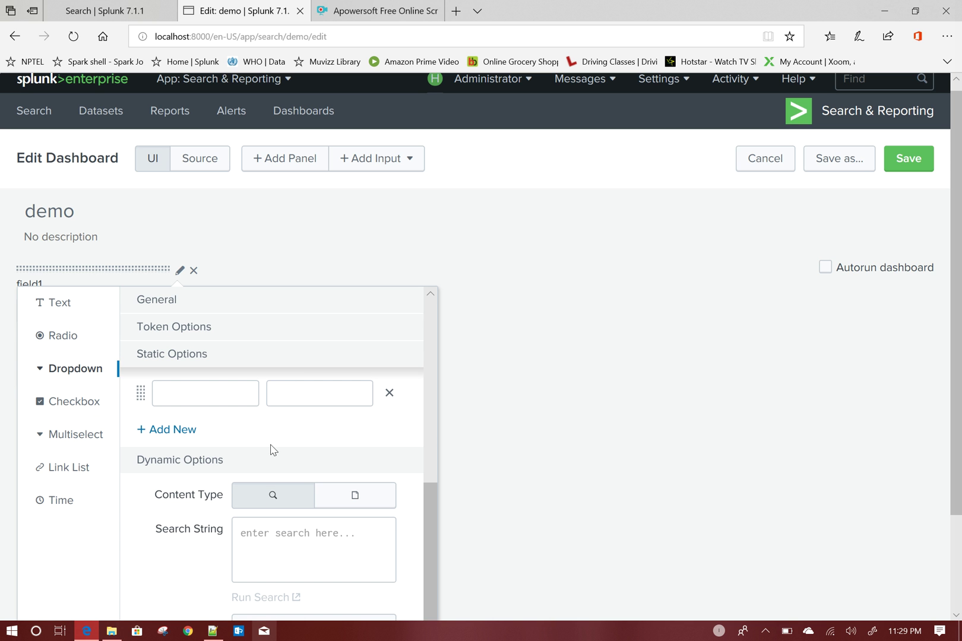
pyautogui.scroll(-1, 255, 530)
pyautogui.click(284, 477)
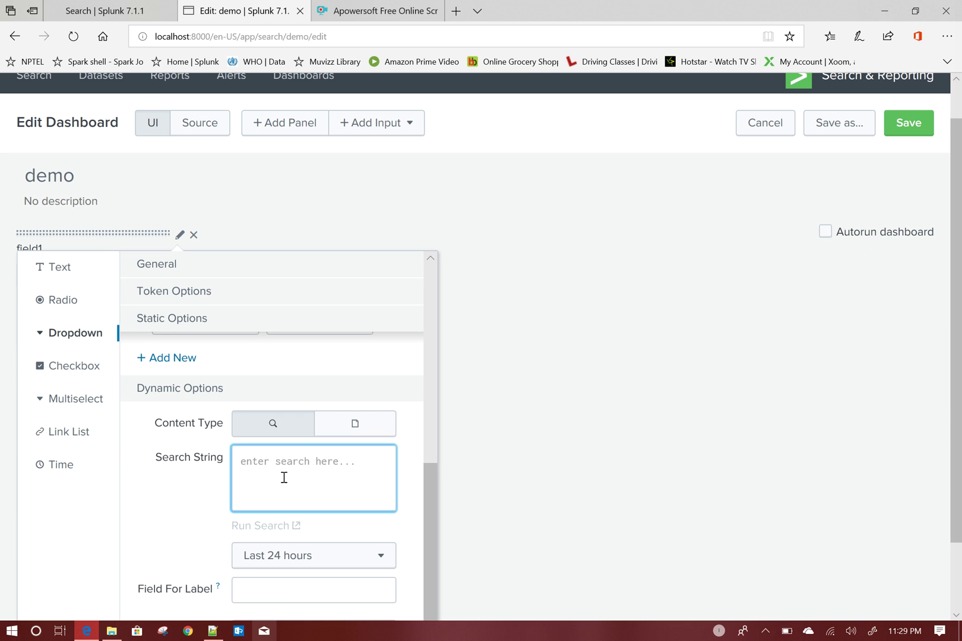
pyautogui.write('in')
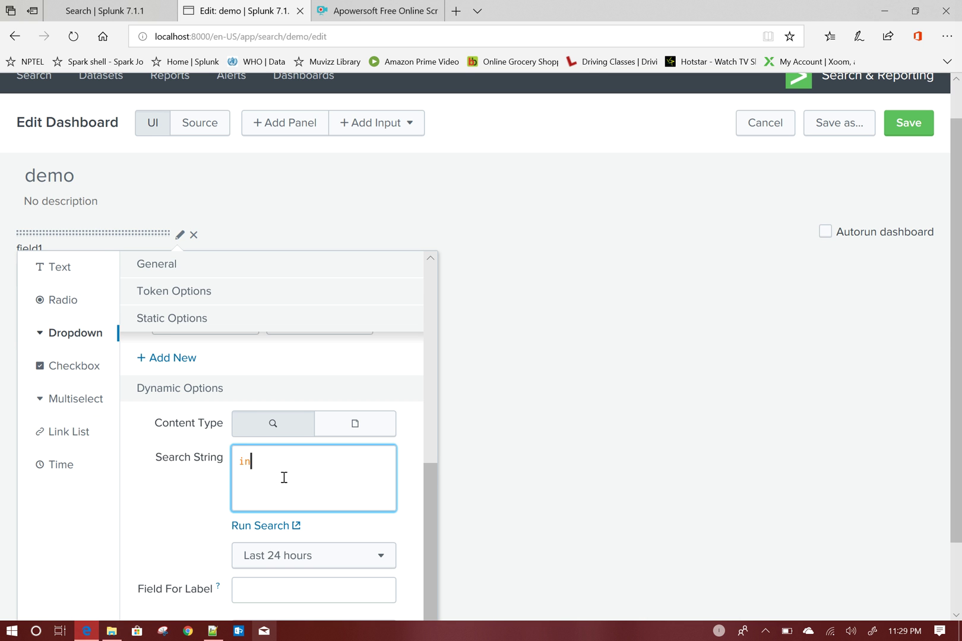
pyautogui.write('dex=main | stats count by ')
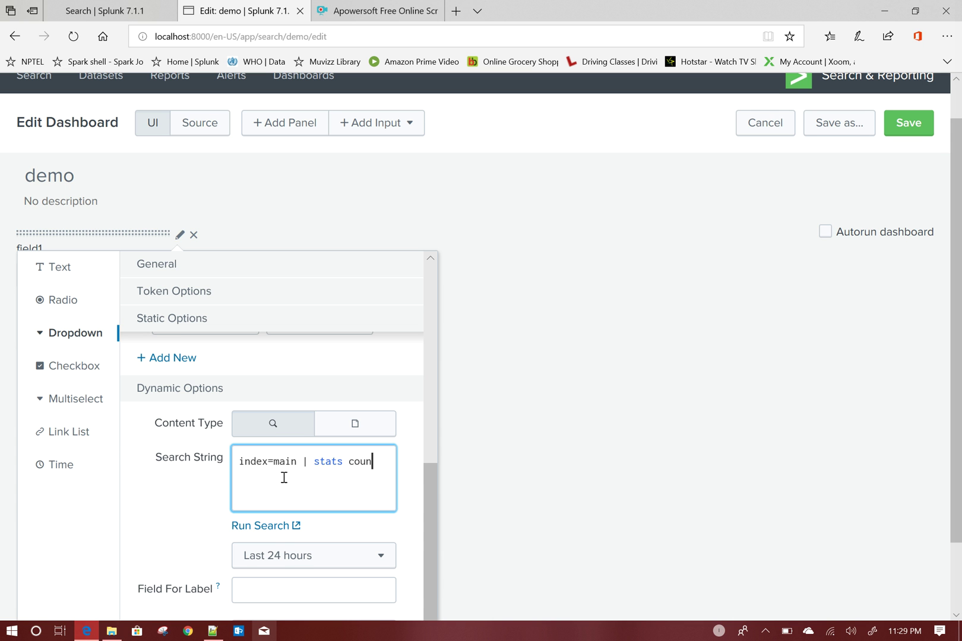
pyautogui.write('country')
pyautogui.click(261, 525)
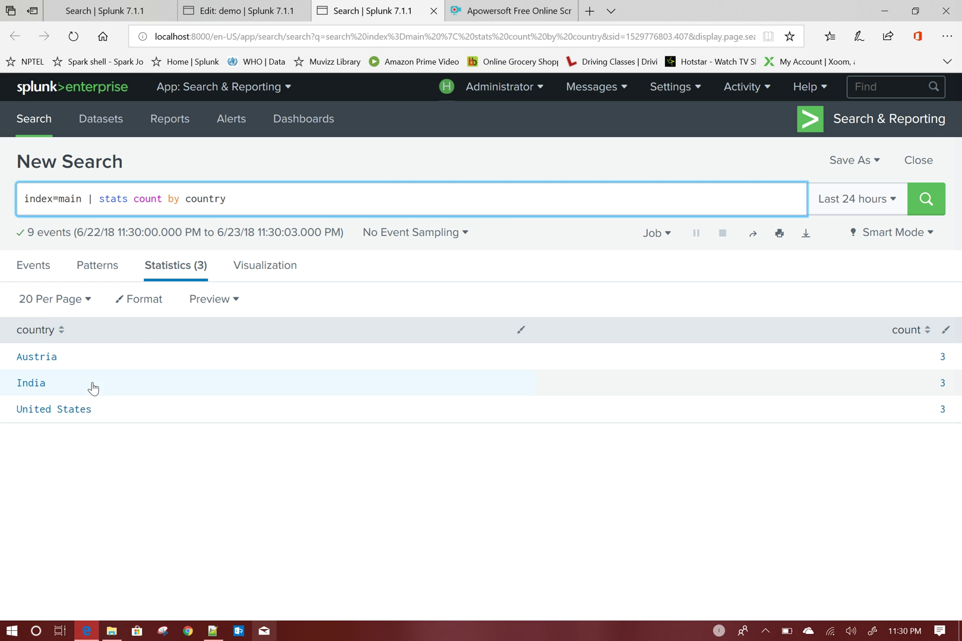
# - Return to the demo dashboard editor and set the dropdown search's time range to All time
pyautogui.click(238, 13)
pyautogui.scroll(-1, 167, 447)
pyautogui.scroll(-1, 167, 446)
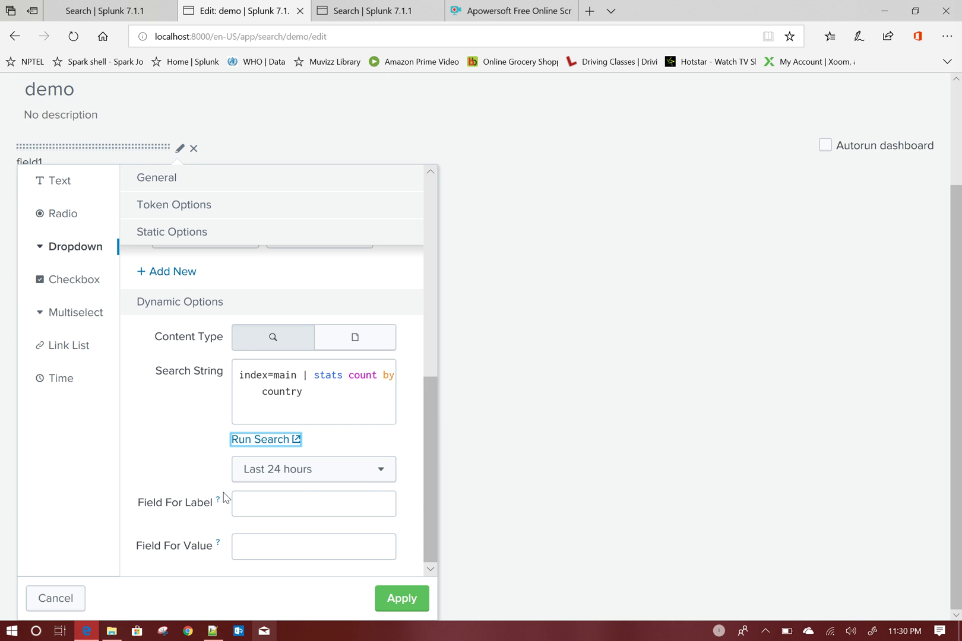
pyautogui.click(373, 484)
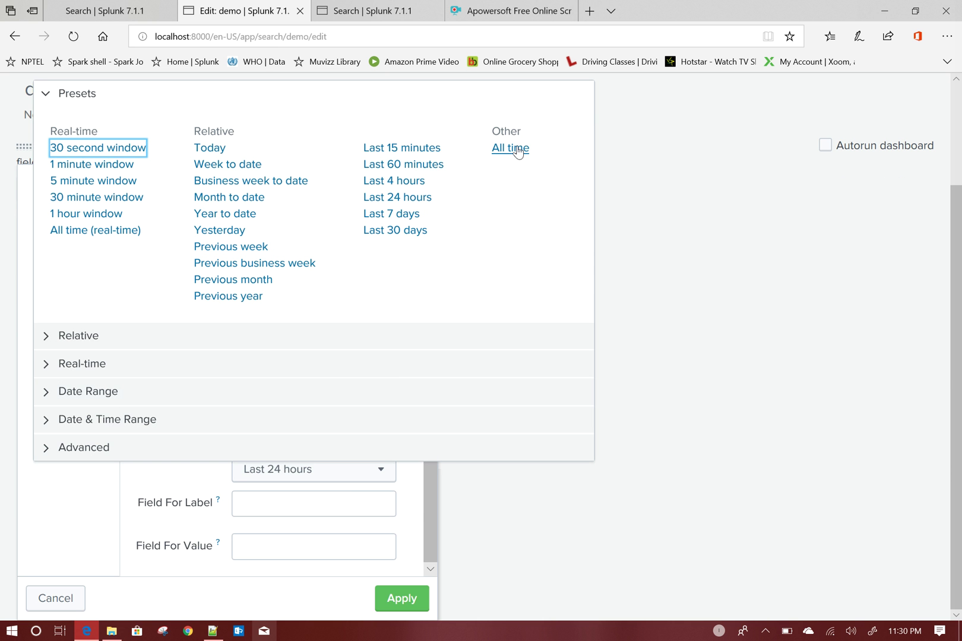
pyautogui.click(509, 149)
# - Set both Field For Label and Field For Value of the Country dropdown to country, matching the search results' column name
pyautogui.click(259, 511)
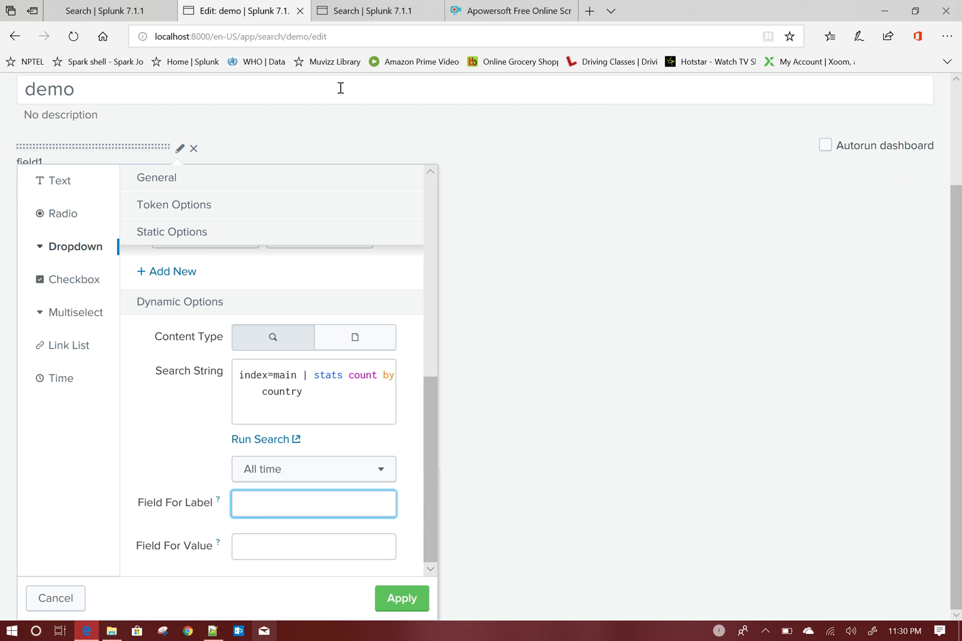
pyautogui.click(371, 10)
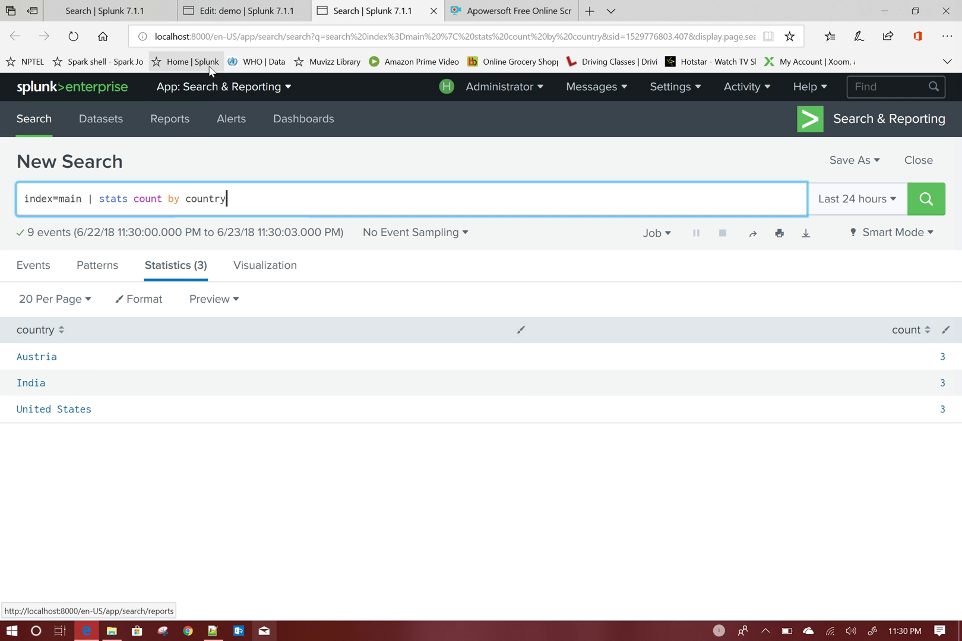
pyautogui.click(240, 11)
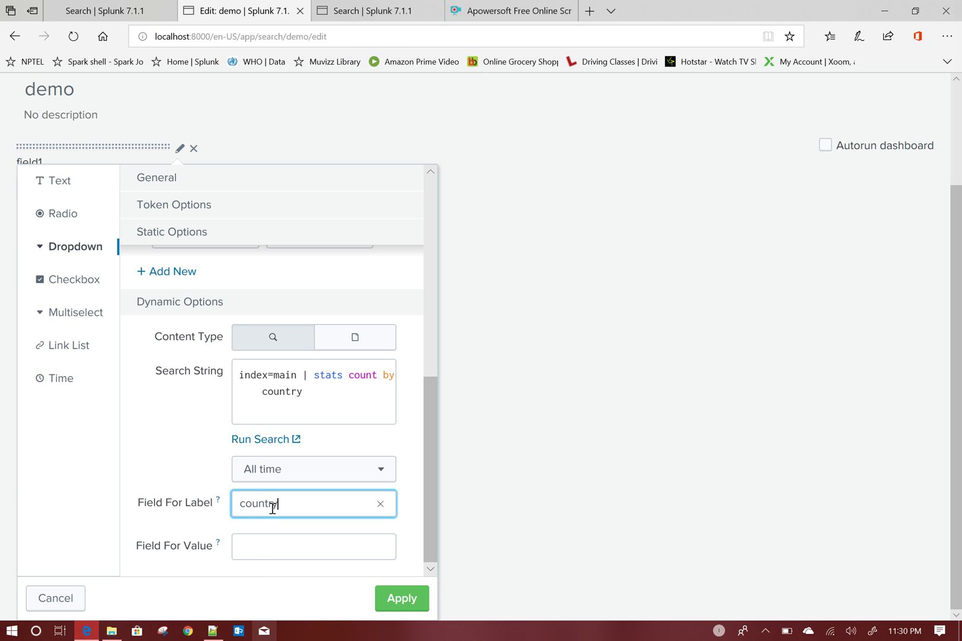
pyautogui.click(269, 550)
pyautogui.write('country')
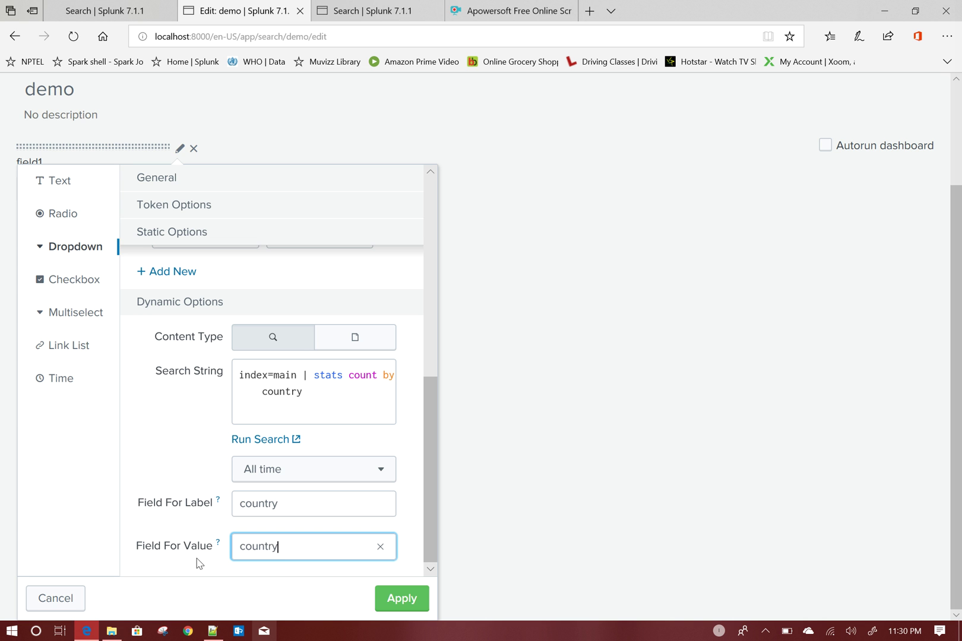
# - Recheck the country search results, apply the Country dropdown's settings and view its list of options
pyautogui.click(343, 18)
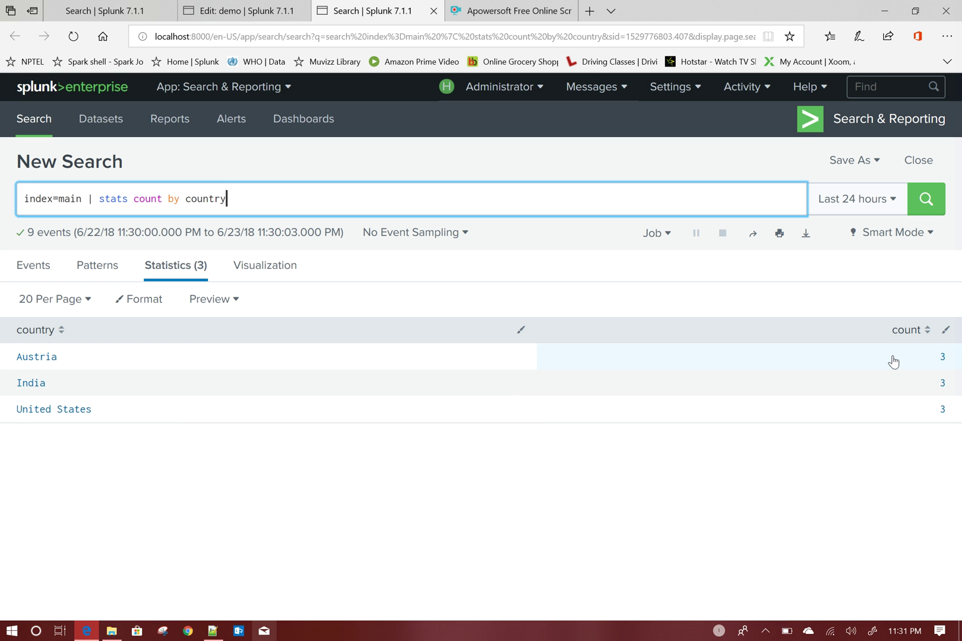
pyautogui.click(249, 7)
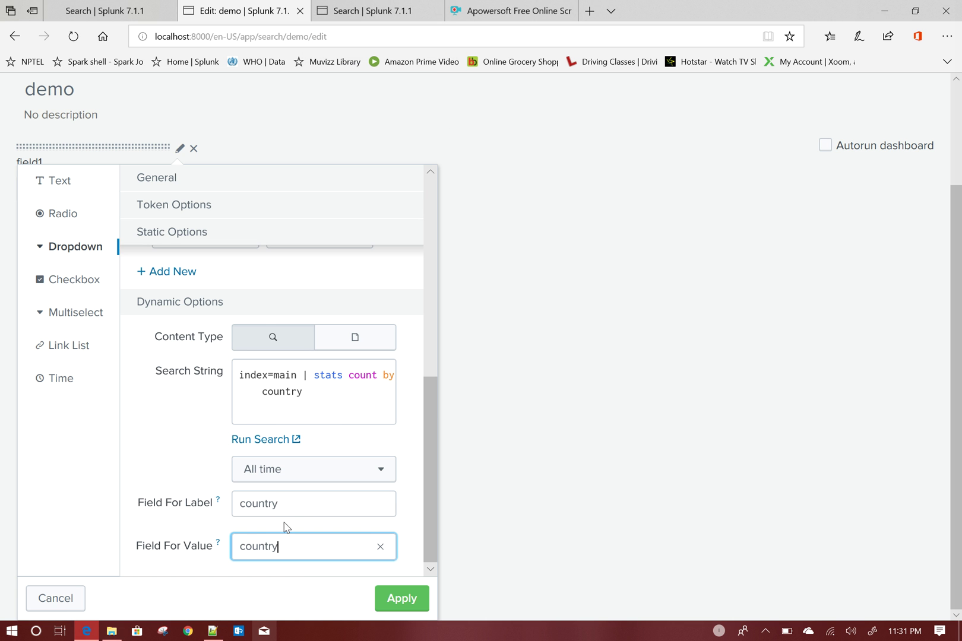
pyautogui.scroll(3, 272, 522)
pyautogui.scroll(-3, 272, 521)
pyautogui.click(379, 600)
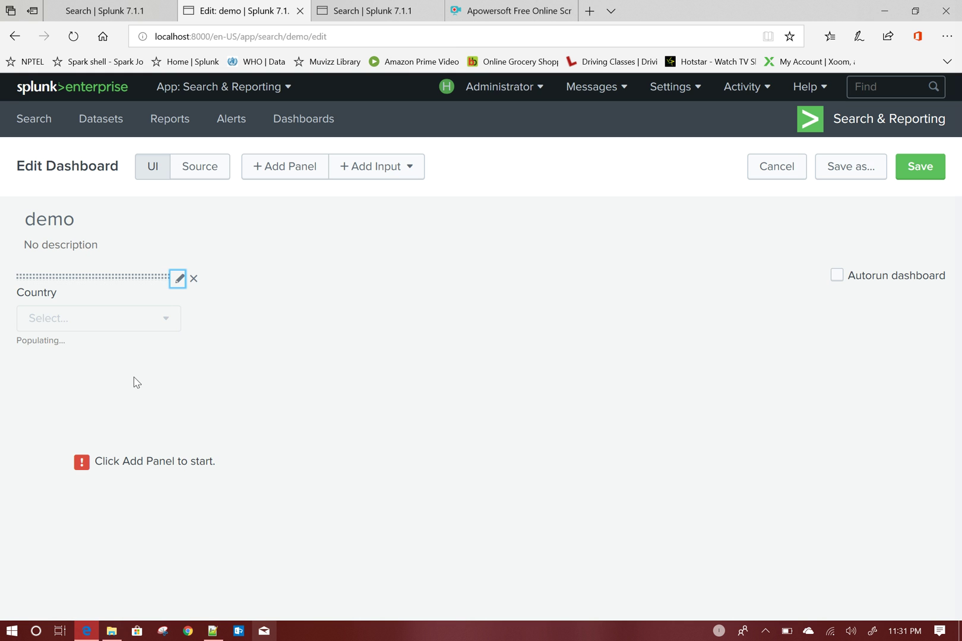
pyautogui.click(66, 328)
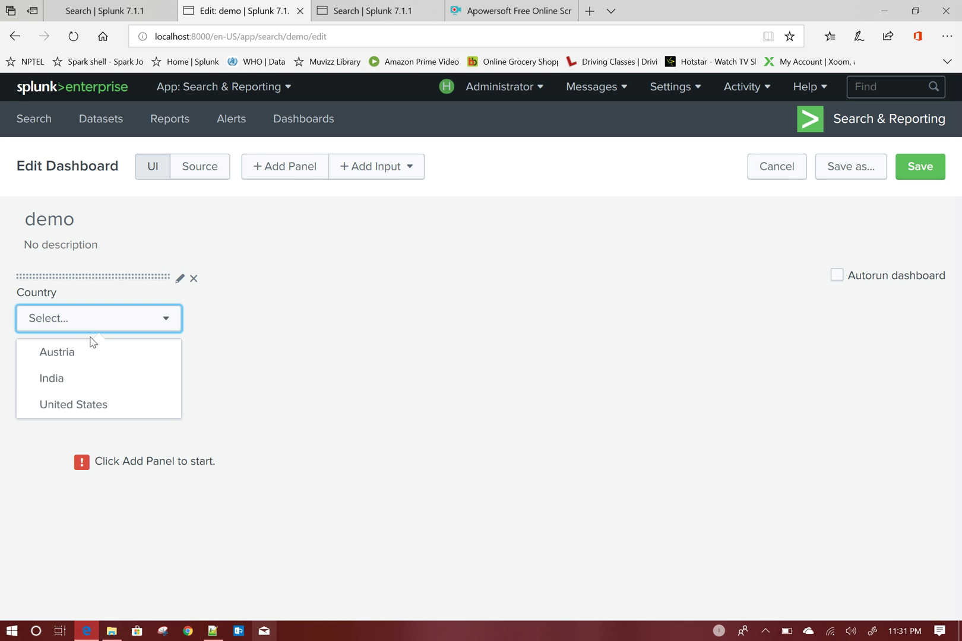
pyautogui.click(290, 368)
# - Add a second dropdown input to the dashboard with the label Cities and the token city
pyautogui.click(376, 172)
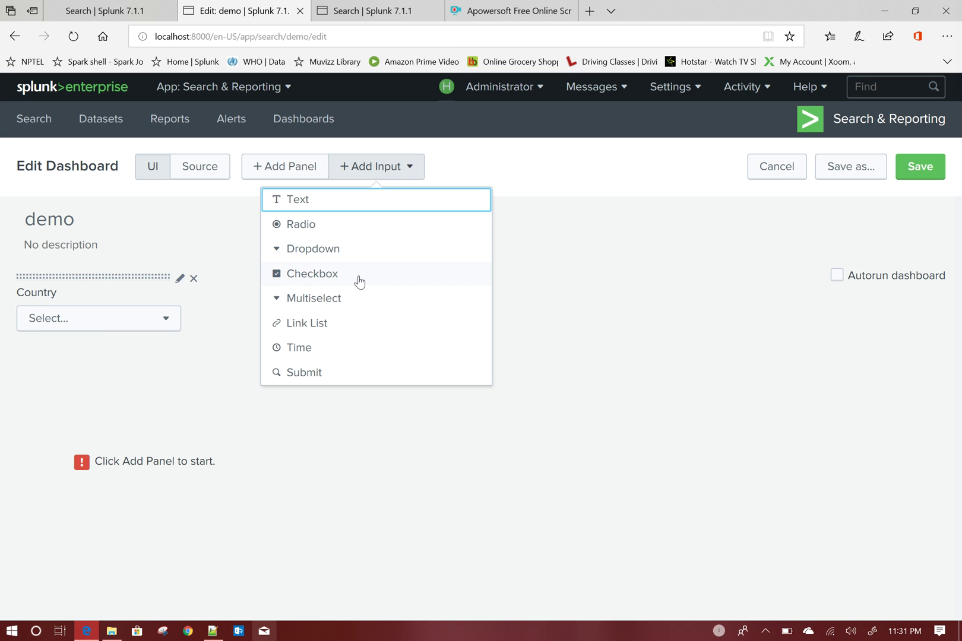
pyautogui.click(312, 250)
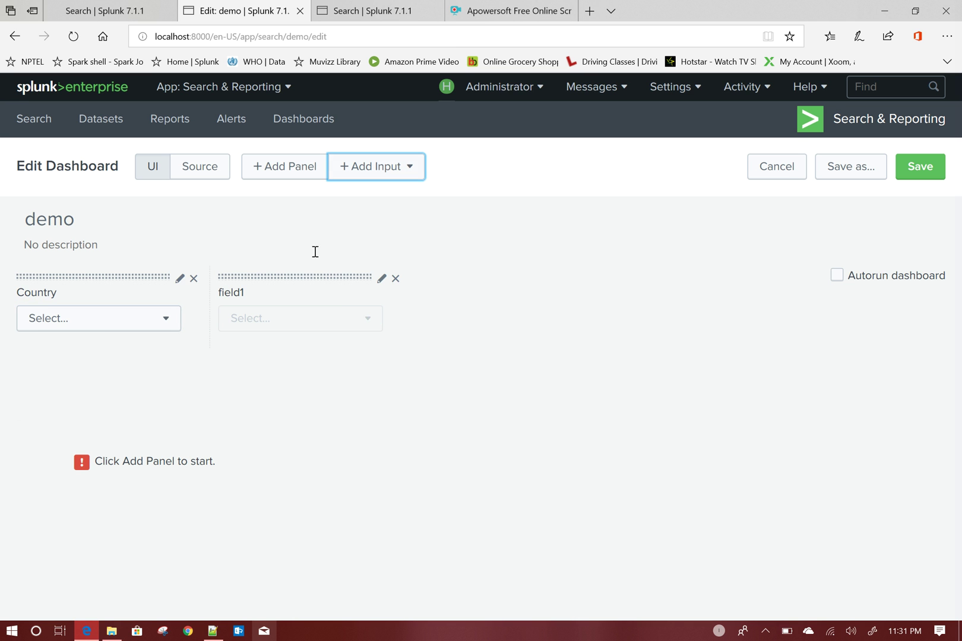
pyautogui.click(383, 279)
pyautogui.doubleClick(425, 344)
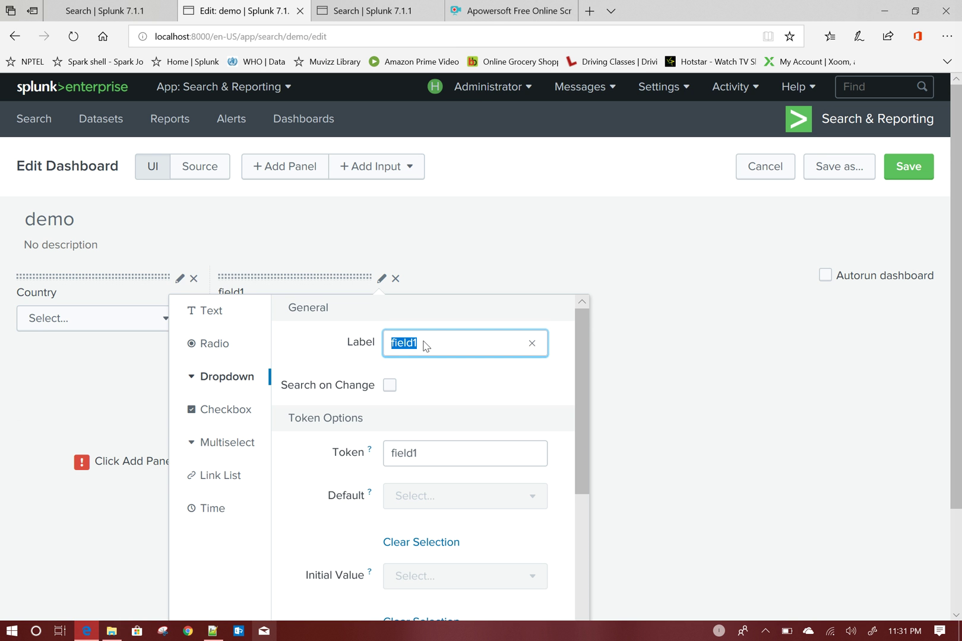
pyautogui.write('Citi')
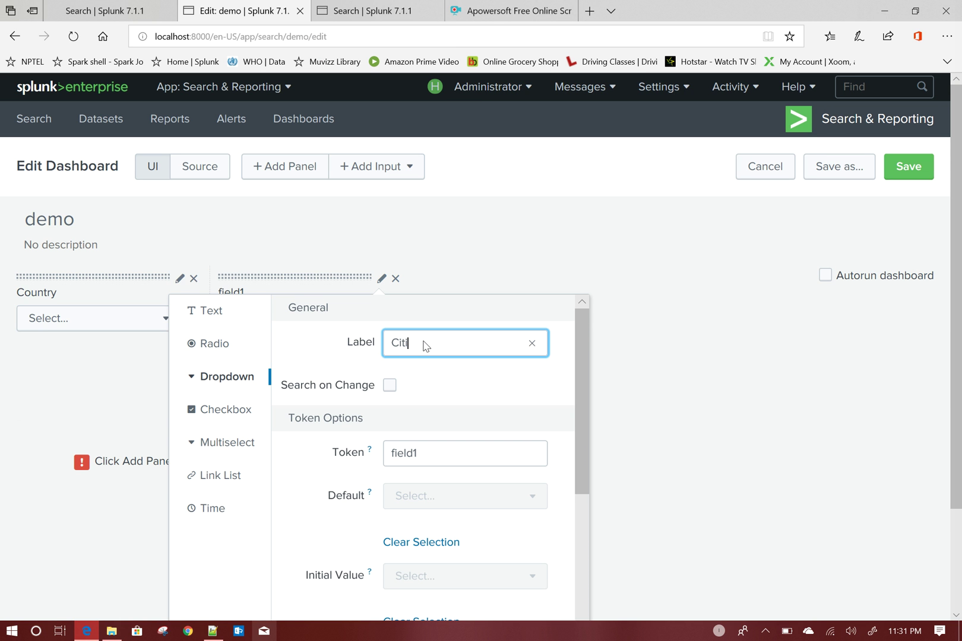
pyautogui.write('es')
pyautogui.doubleClick(429, 459)
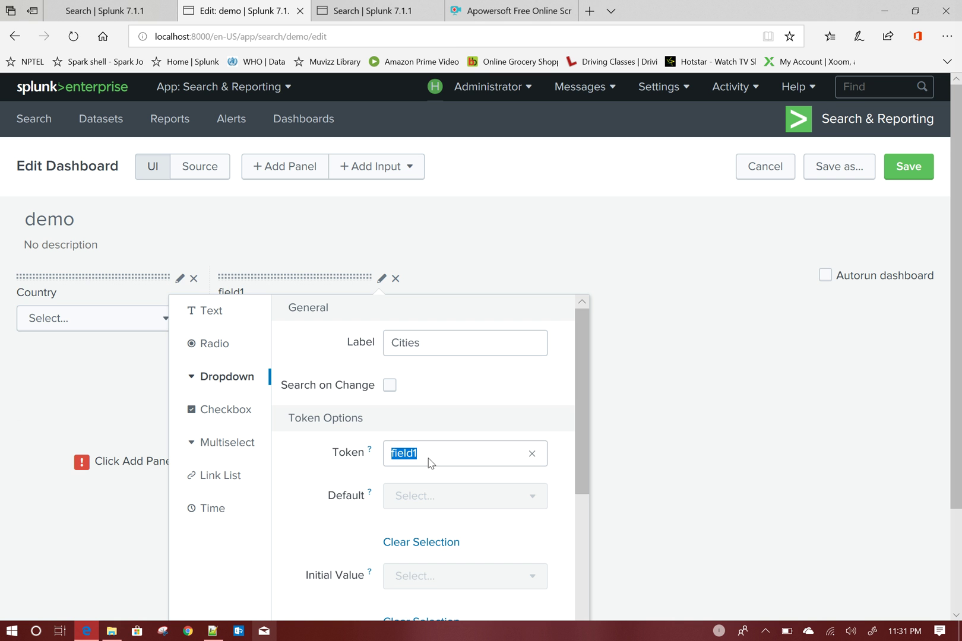
pyautogui.write('city')
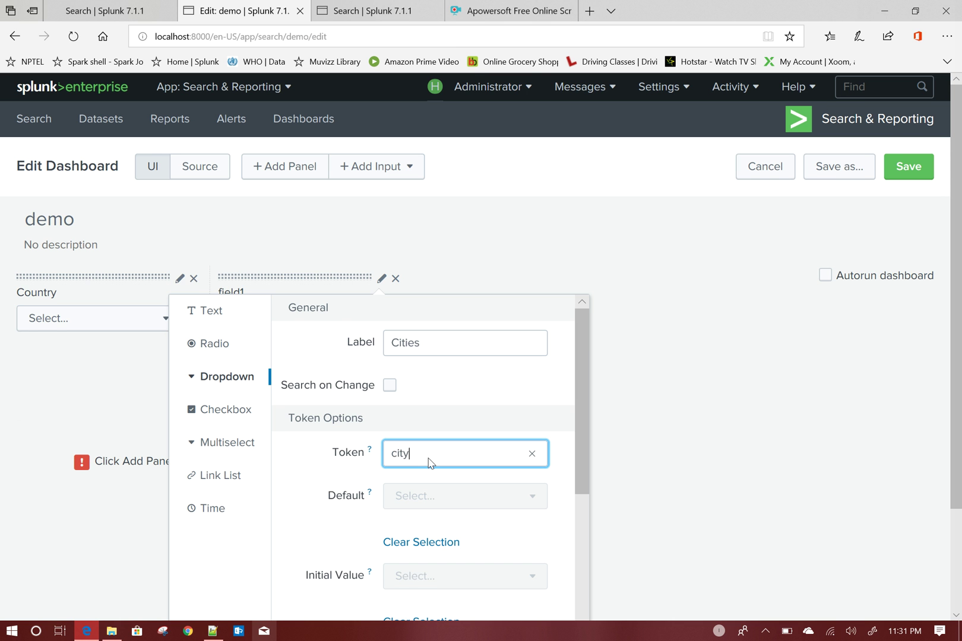
# - Set the Cities dropdown's search string to "index=main | stats count by name" with the time range All time
pyautogui.scroll(-10, 429, 463)
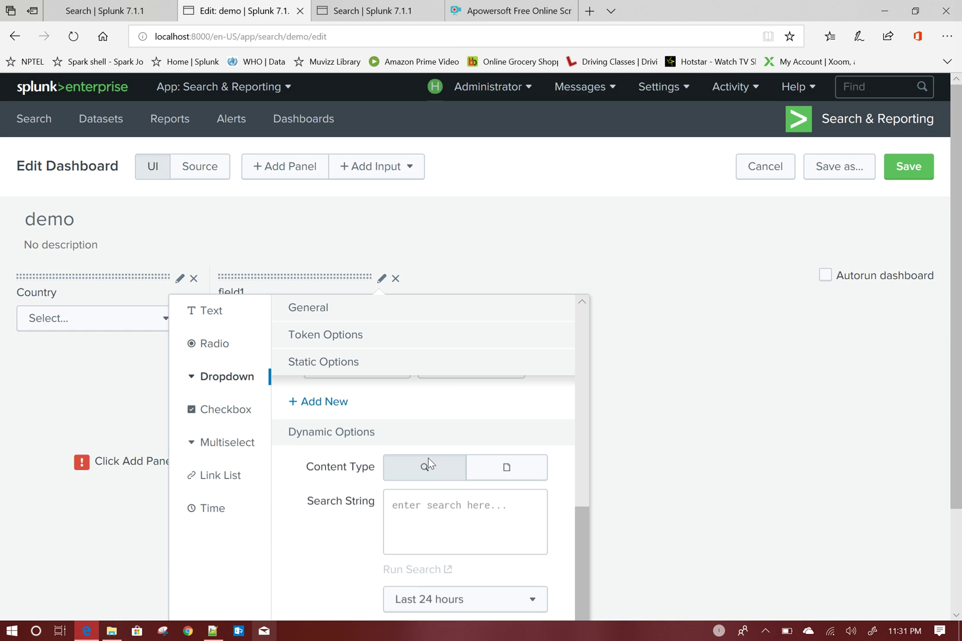
pyautogui.scroll(-2, 429, 463)
pyautogui.click(430, 372)
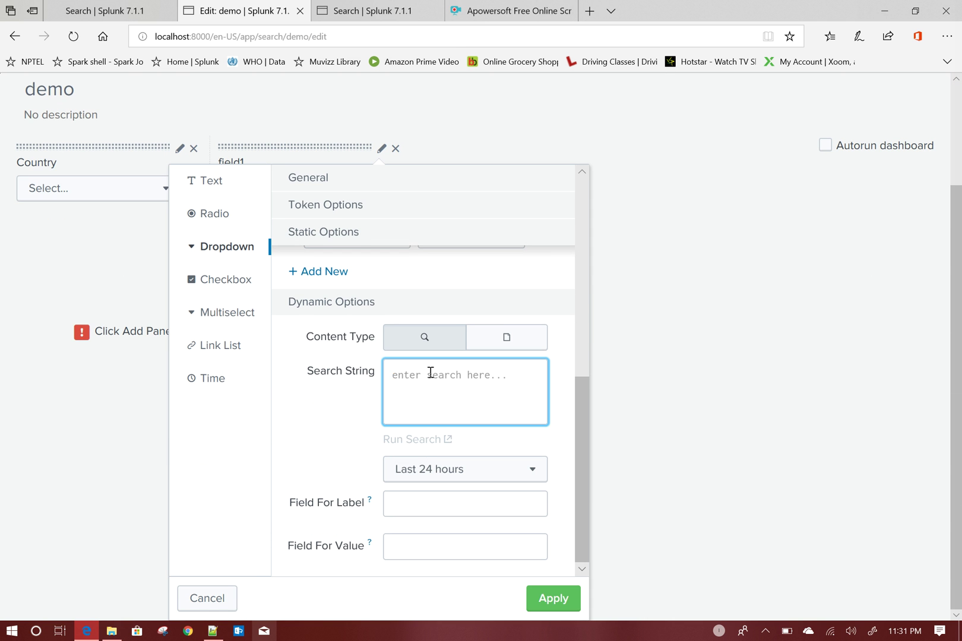
pyautogui.write('index=')
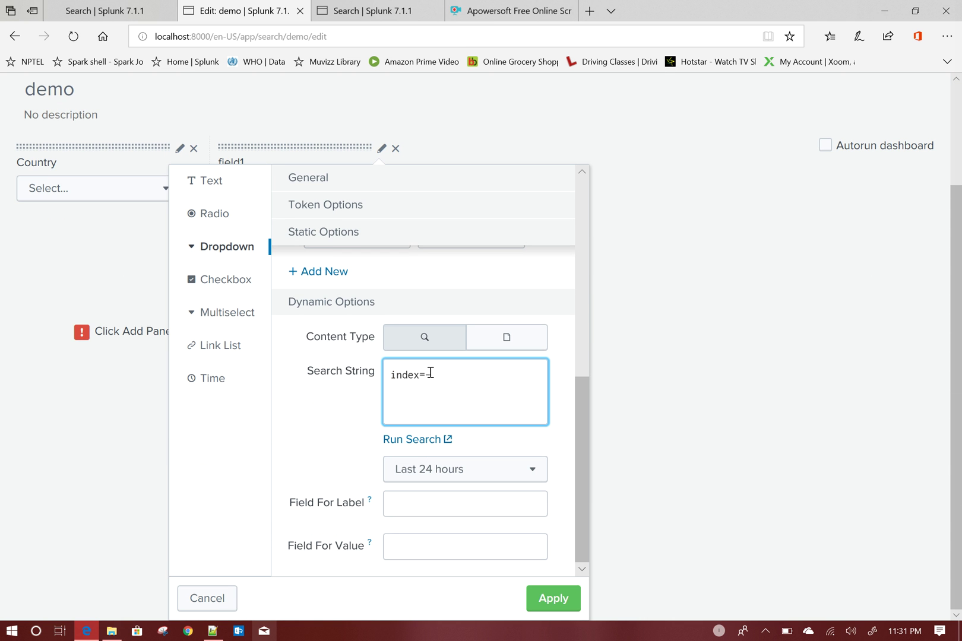
pyautogui.write('main | stats count by name')
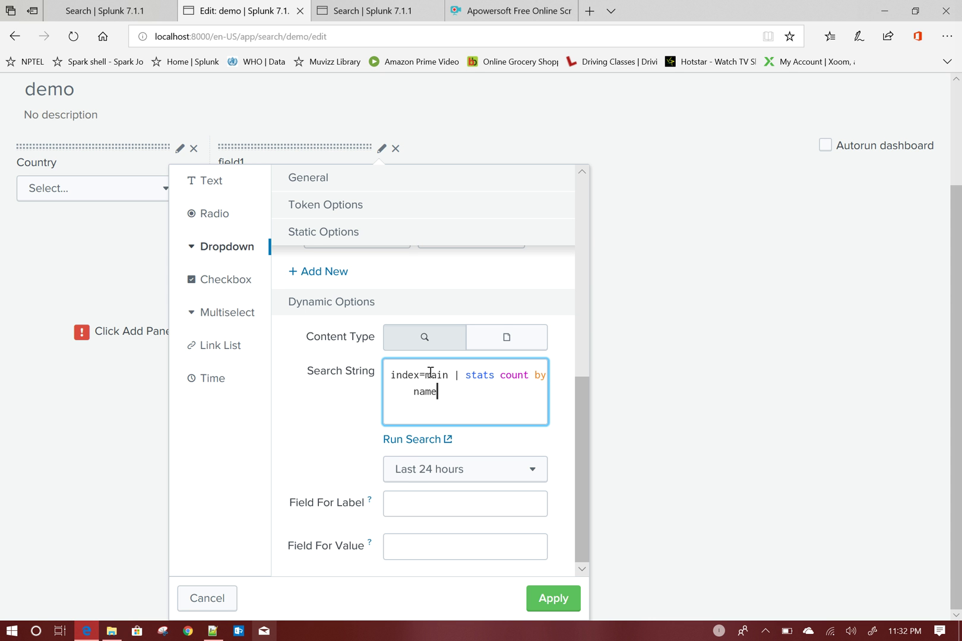
pyautogui.click(430, 475)
pyautogui.click(665, 160)
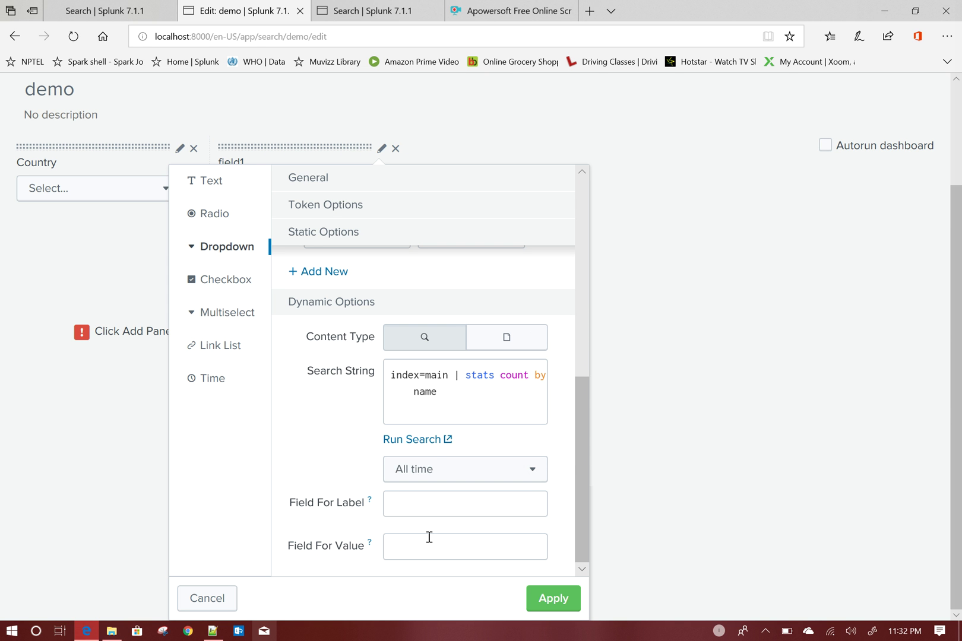
# - Set both Field For Label and Field For Value of the Cities dropdown to name
pyautogui.click(432, 509)
pyautogui.write('name')
pyautogui.click(421, 541)
pyautogui.write('nam')
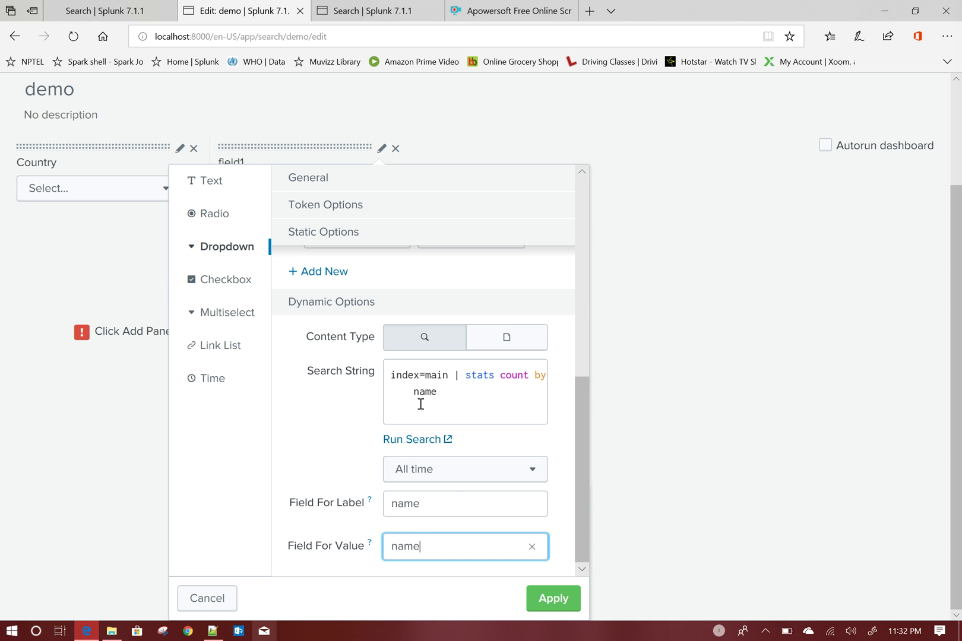
# - Run the Cities dropdown's search to check its results, and apply the dropdown's settings in the dashboard editor
pyautogui.click(410, 439)
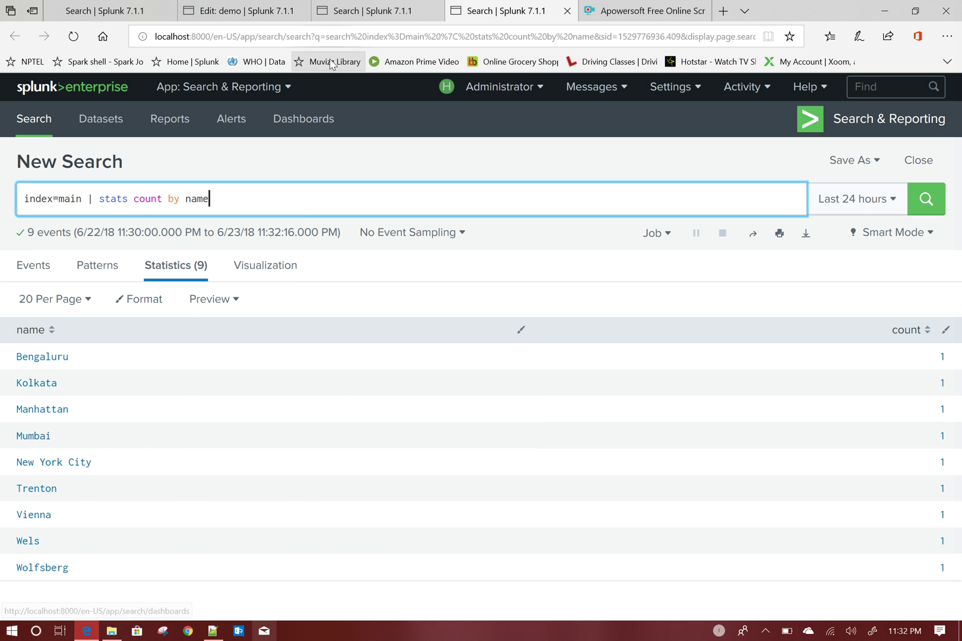
pyautogui.click(243, 11)
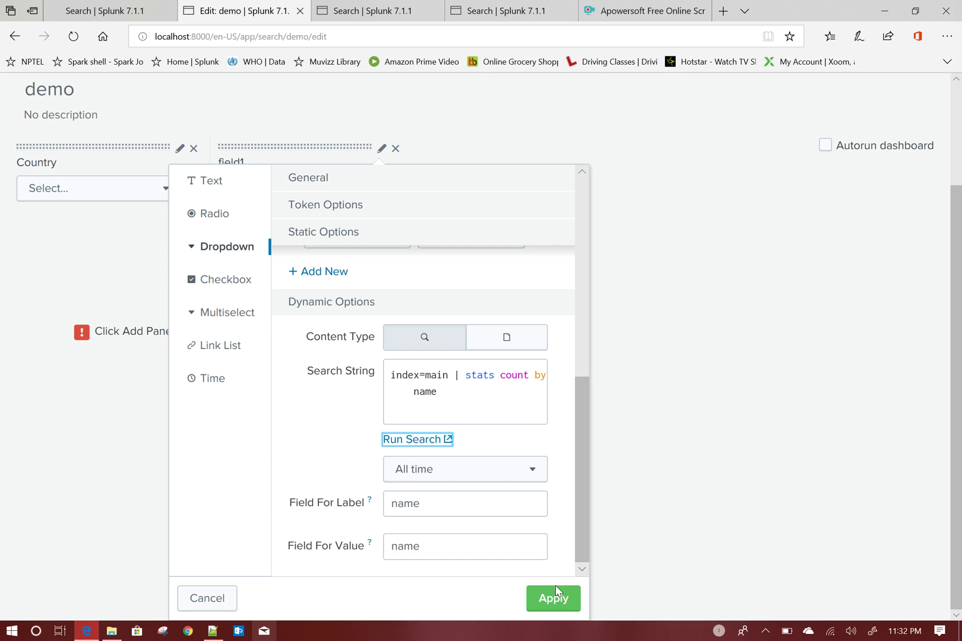
pyautogui.click(552, 599)
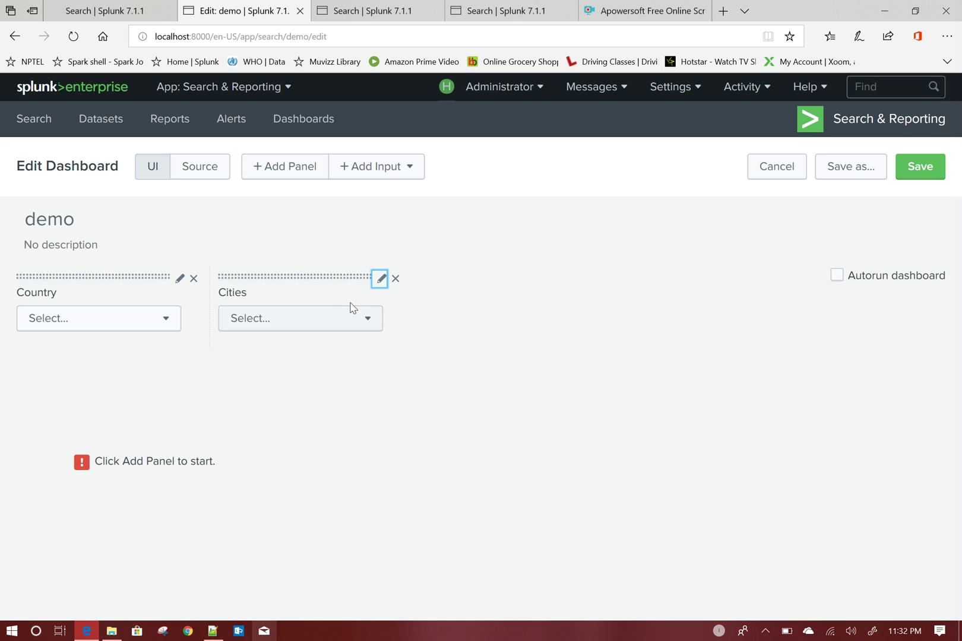
# - View the Cities dropdown's list of options and save the demo dashboard
pyautogui.click(328, 326)
pyautogui.click(328, 326)
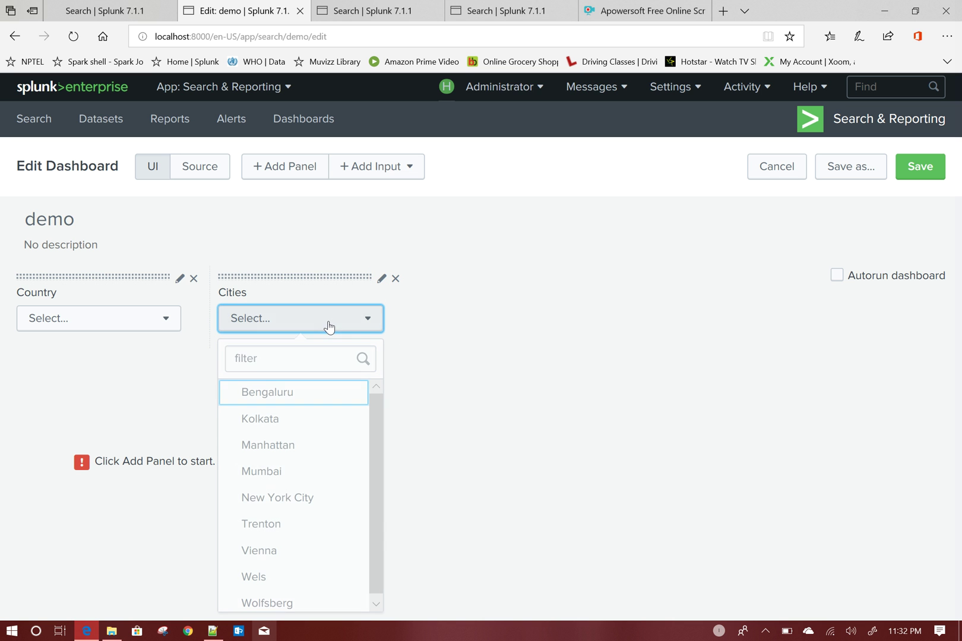
pyautogui.click(930, 172)
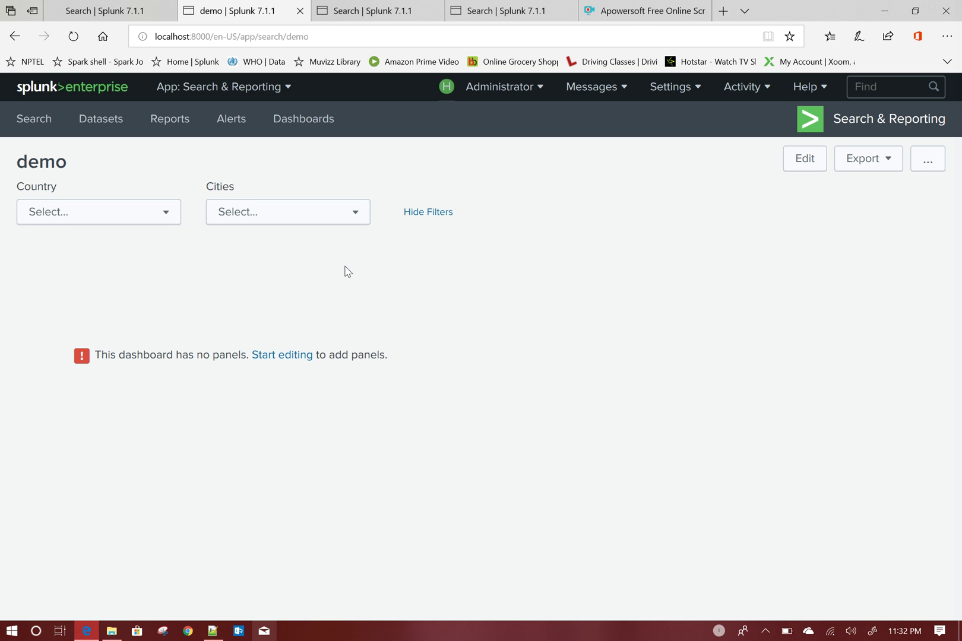
# - Select Austria in the Country filter and check which options the Cities dropdown offers
pyautogui.click(148, 220)
pyautogui.click(110, 247)
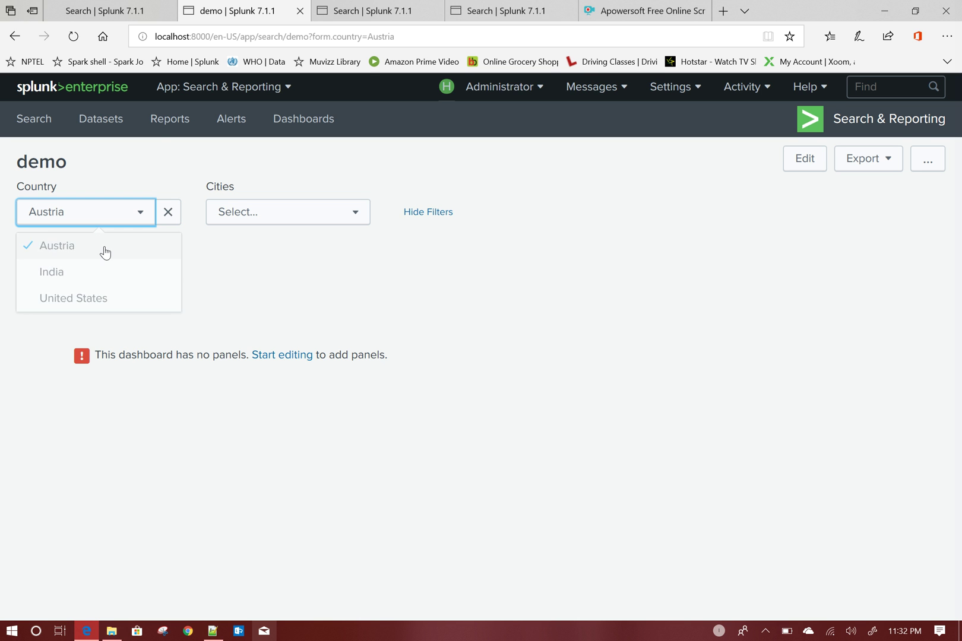
pyautogui.click(257, 223)
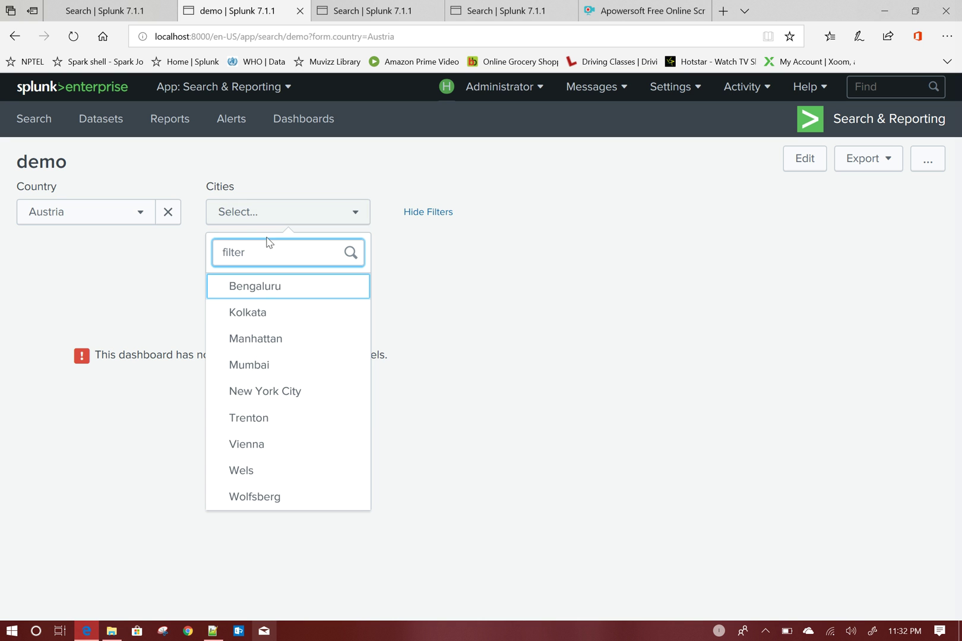
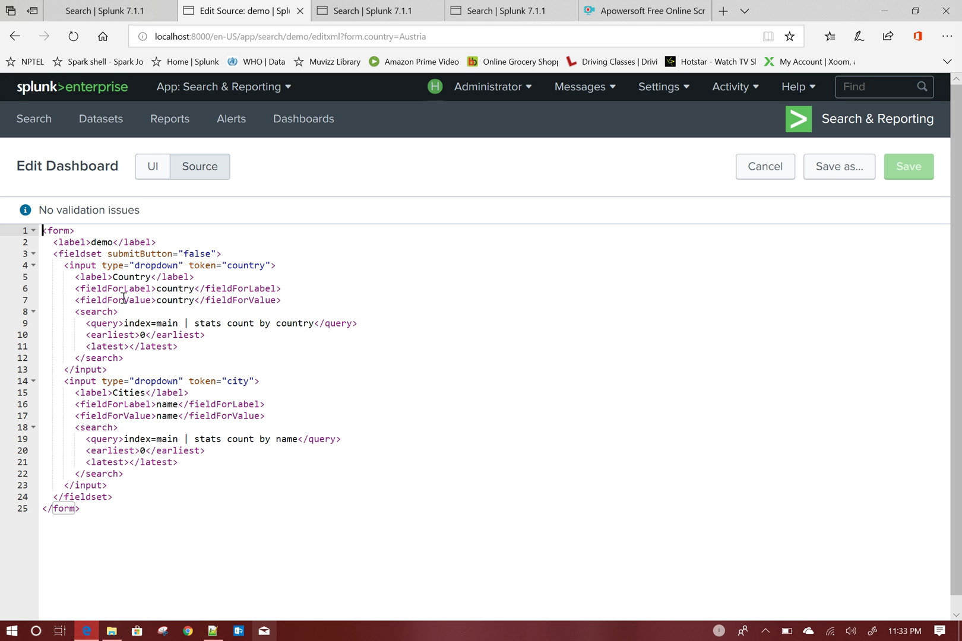
pyautogui.click(70, 253)
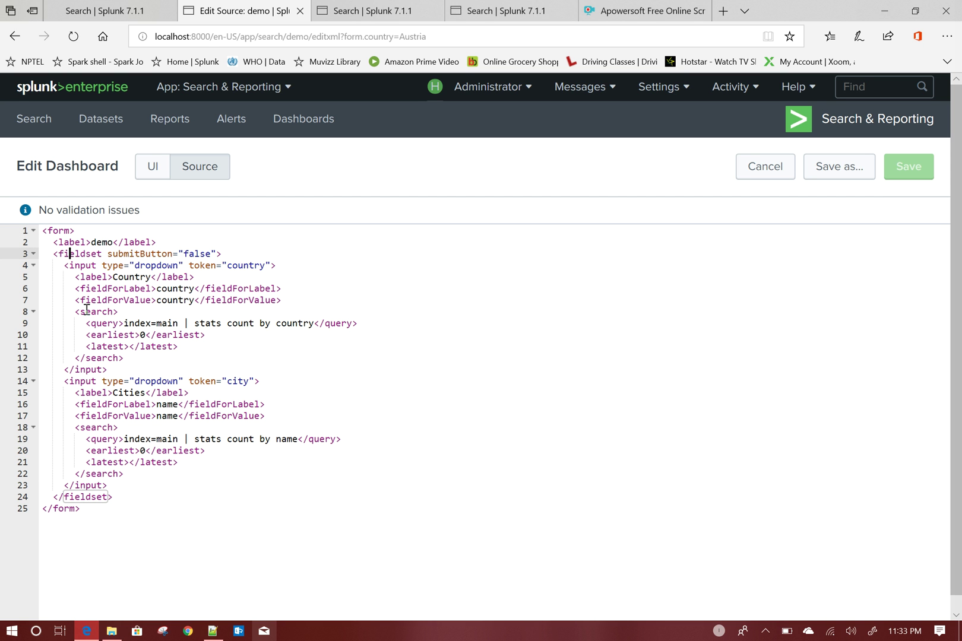
pyautogui.click(83, 267)
pyautogui.click(82, 383)
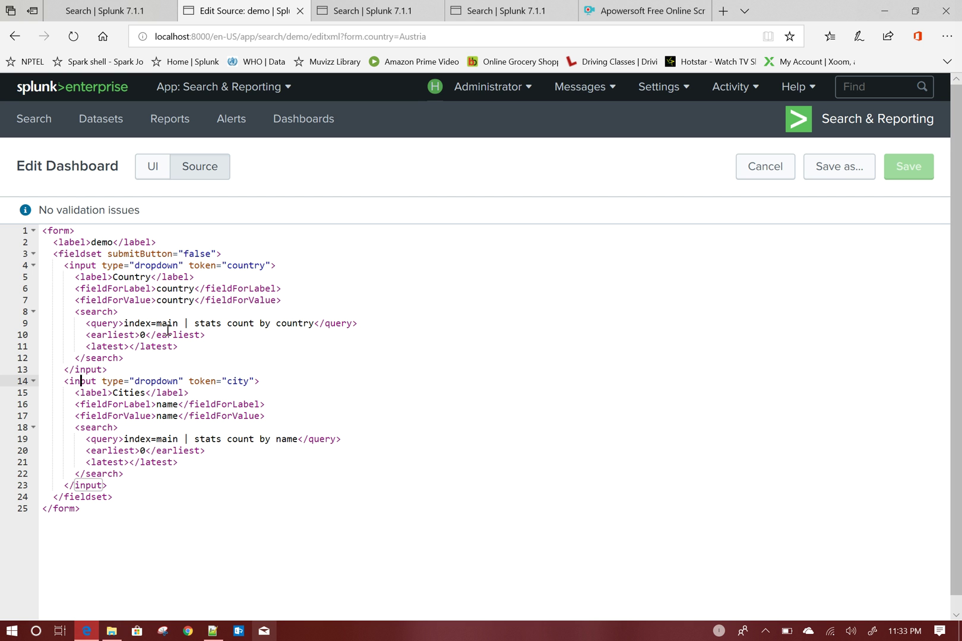
pyautogui.click(102, 312)
pyautogui.click(108, 335)
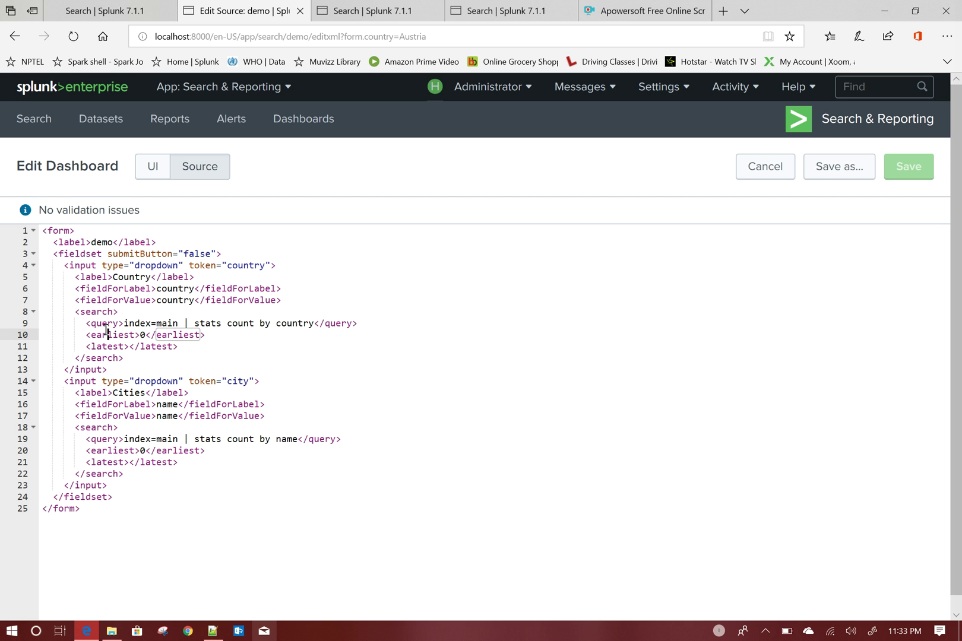
# - Insert the filter | search name="$city$" before the stats command in the Country dropdown's source query
pyautogui.click(181, 321)
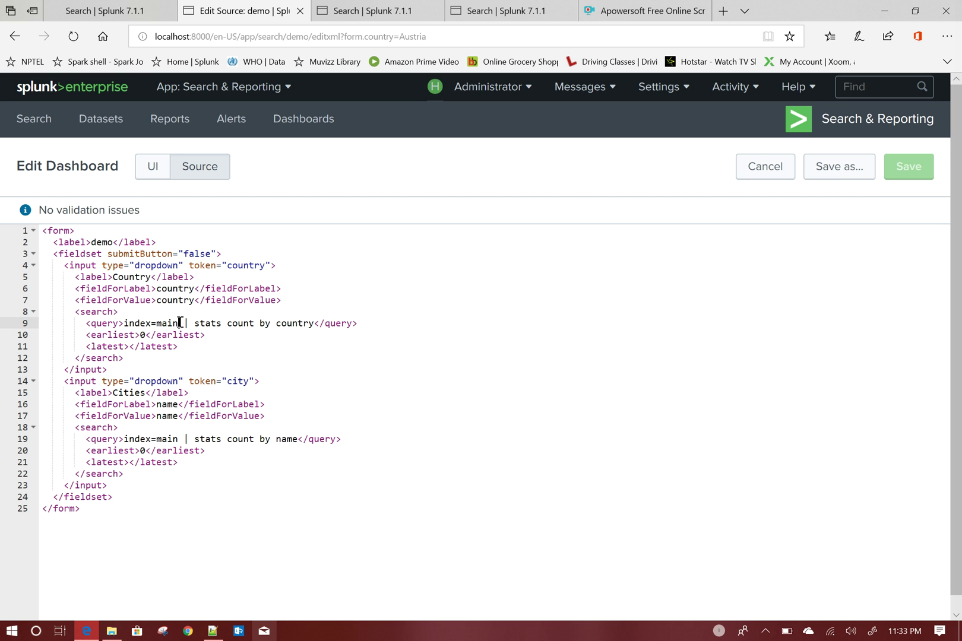
pyautogui.write('| ')
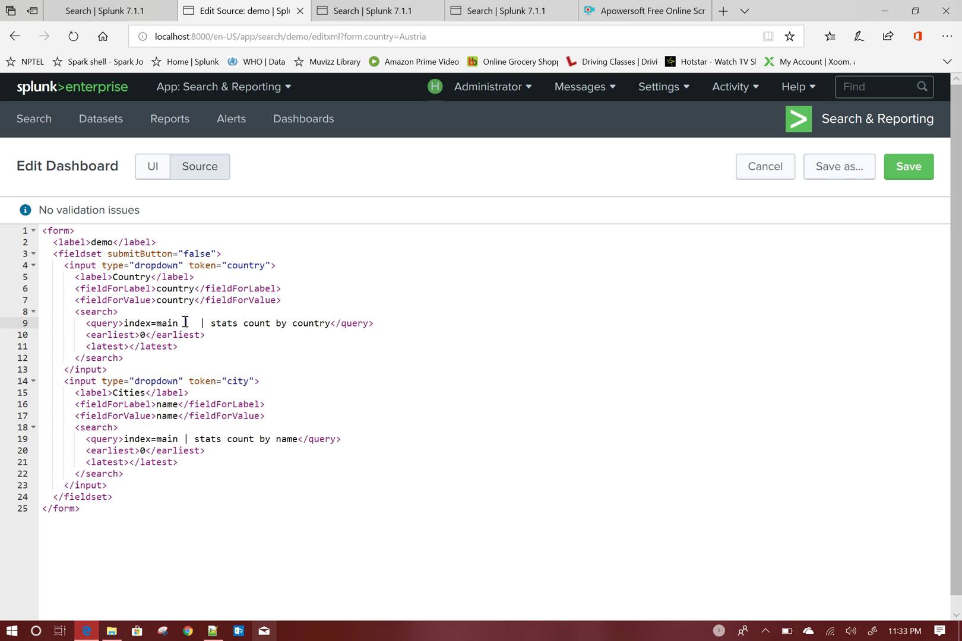
pyautogui.write('search')
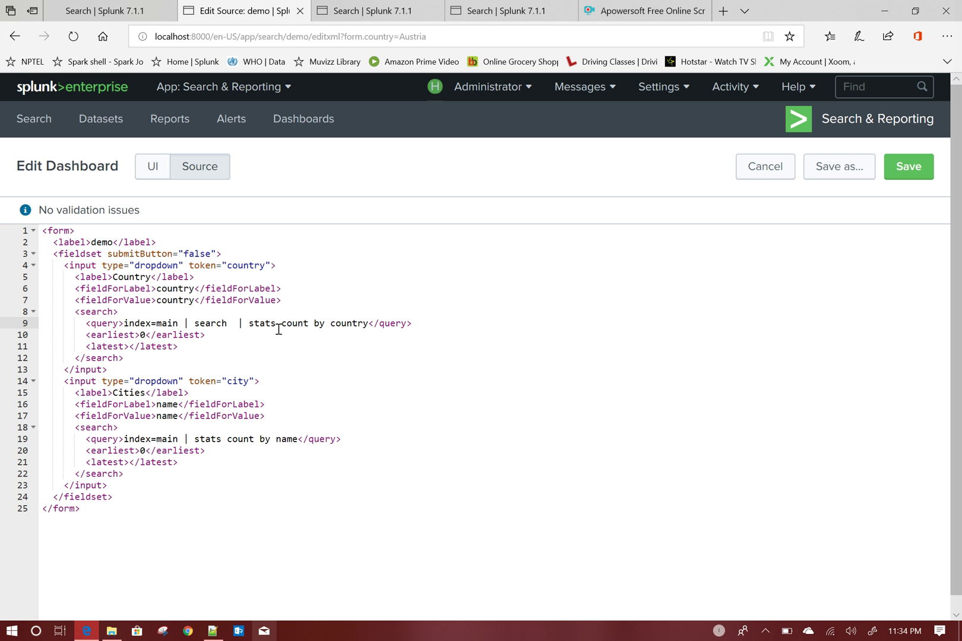
pyautogui.write('name=')
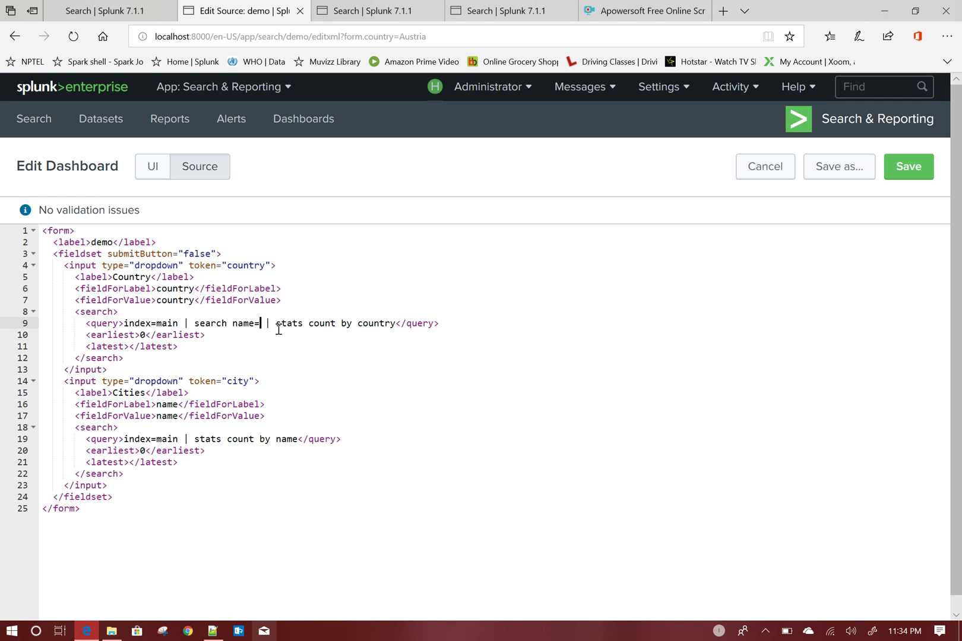
pyautogui.write('"')
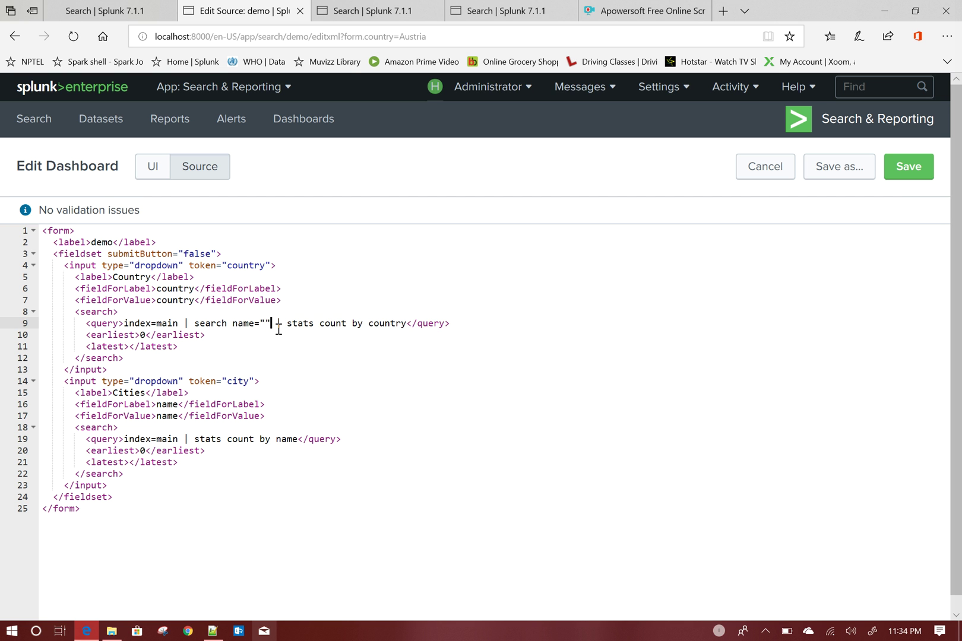
pyautogui.write('$$')
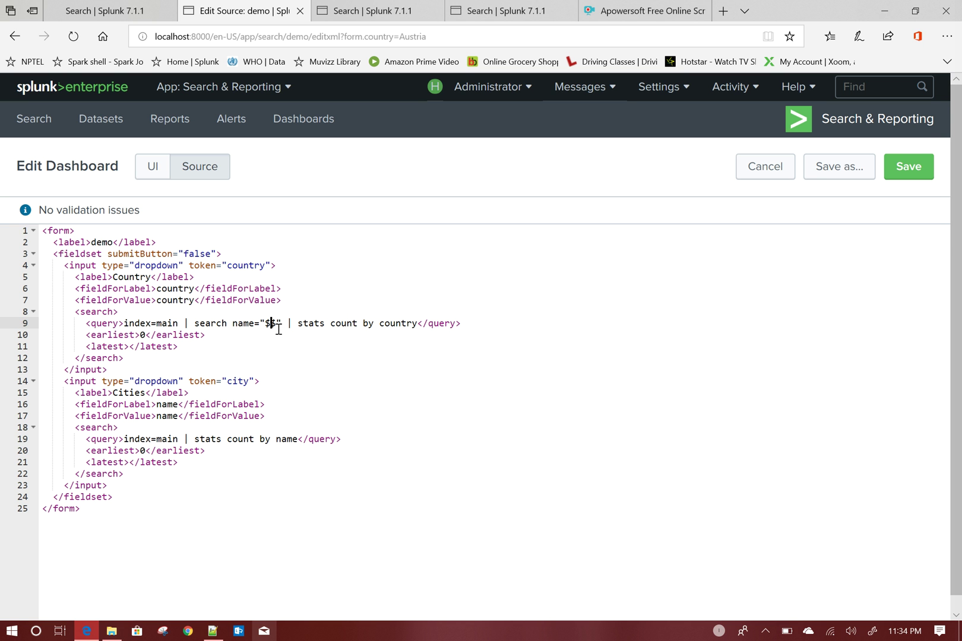
pyautogui.moveTo(232, 383); pyautogui.dragTo(245, 384)
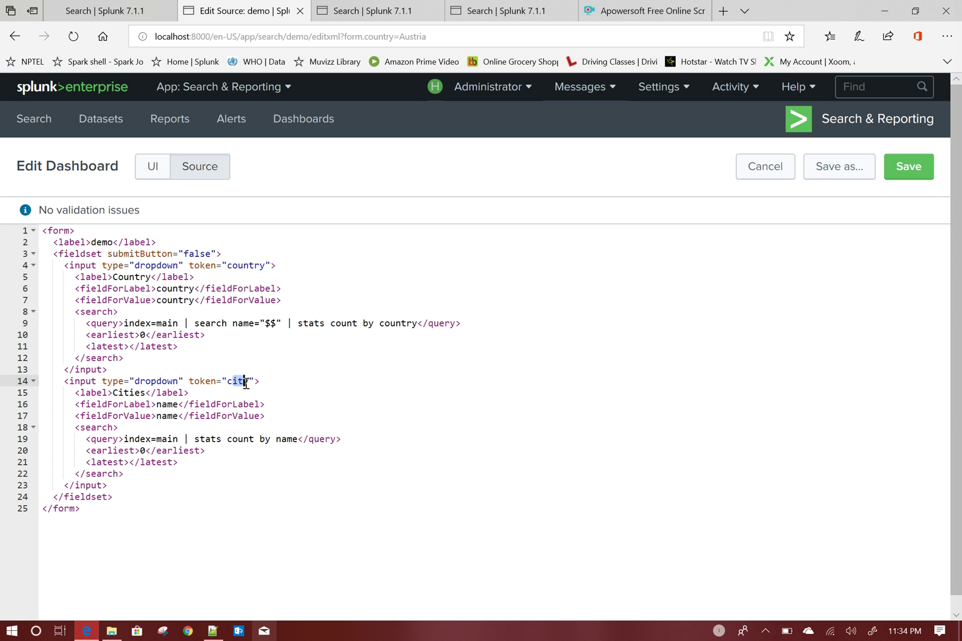
pyautogui.click(272, 323)
pyautogui.write('city')
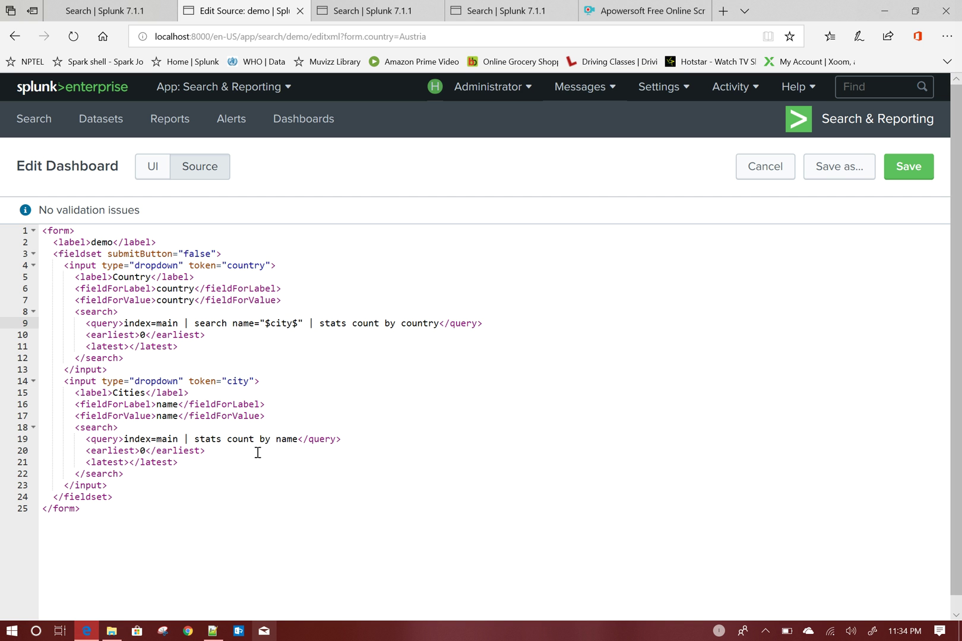
# - Insert the filter | search country="$country$" before the stats command in the Cities dropdown's source query
pyautogui.click(184, 440)
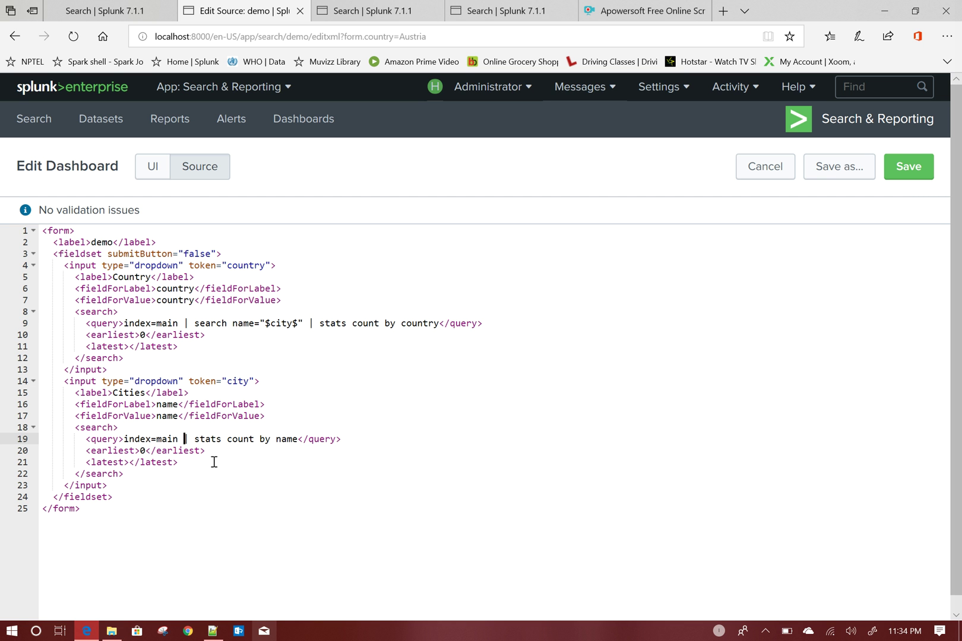
pyautogui.write('| ')
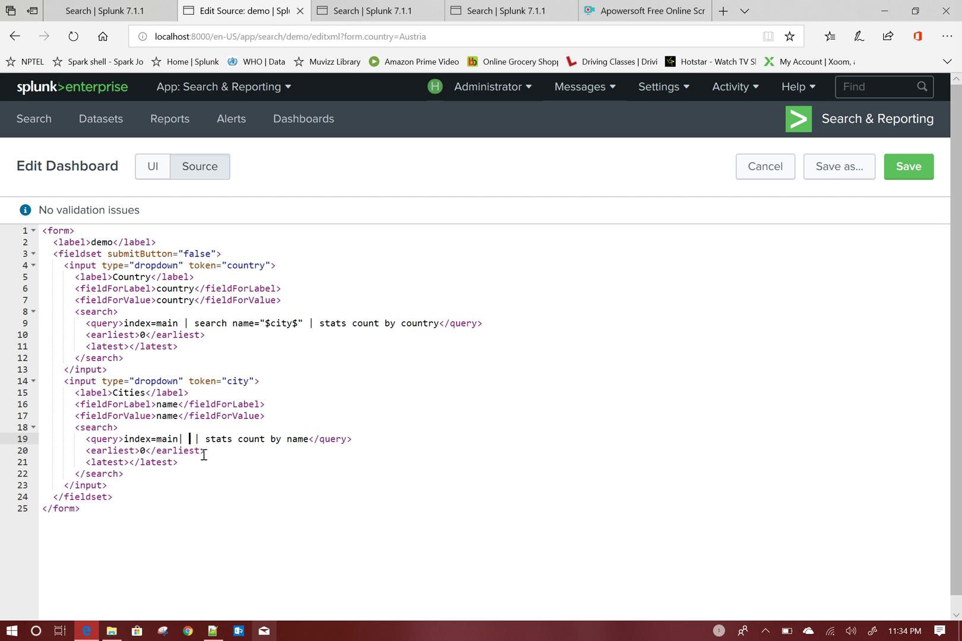
pyautogui.write('search ')
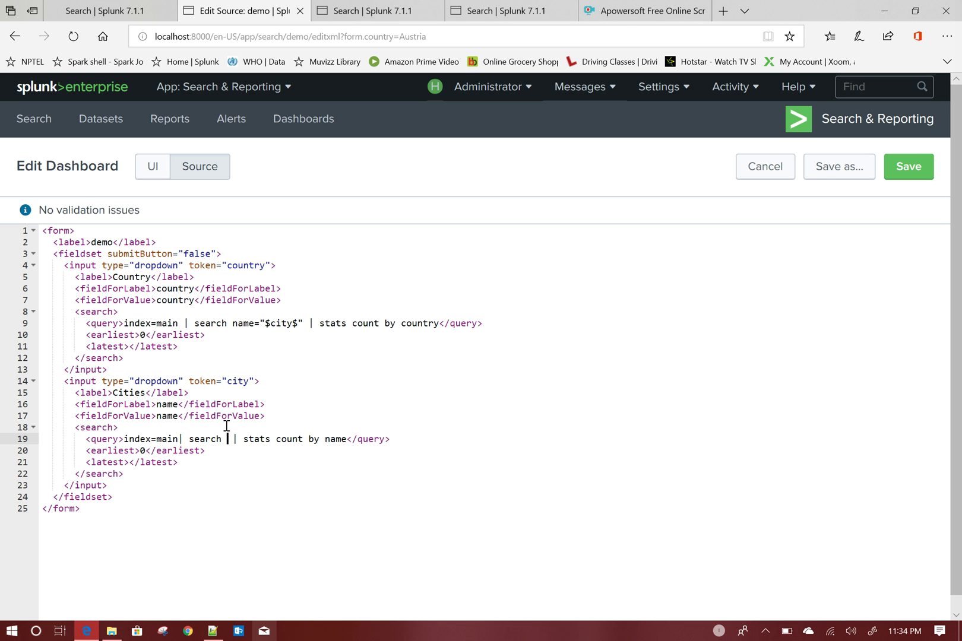
pyautogui.write('country')
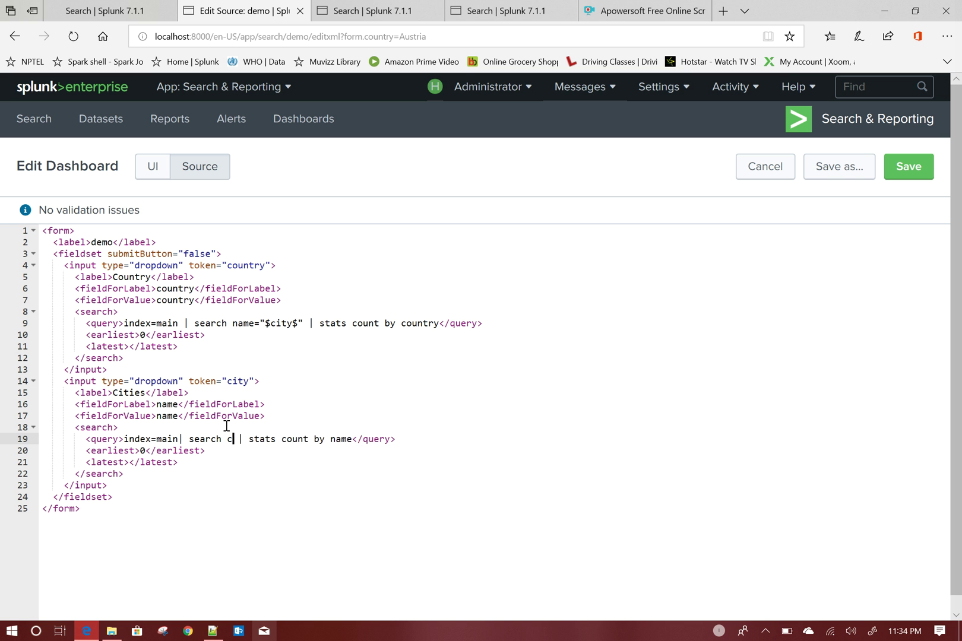
pyautogui.write('=')
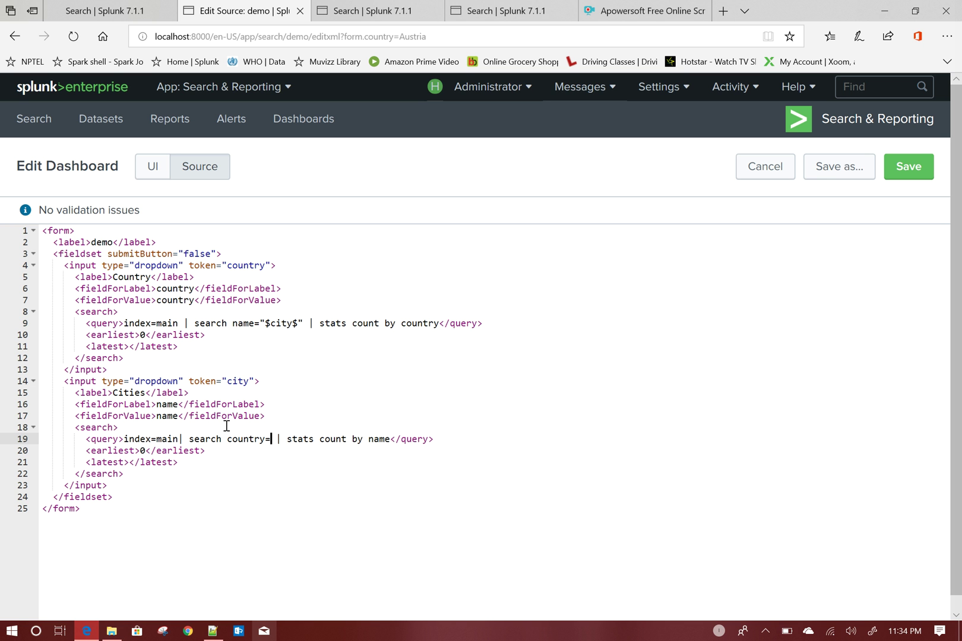
pyautogui.write('""')
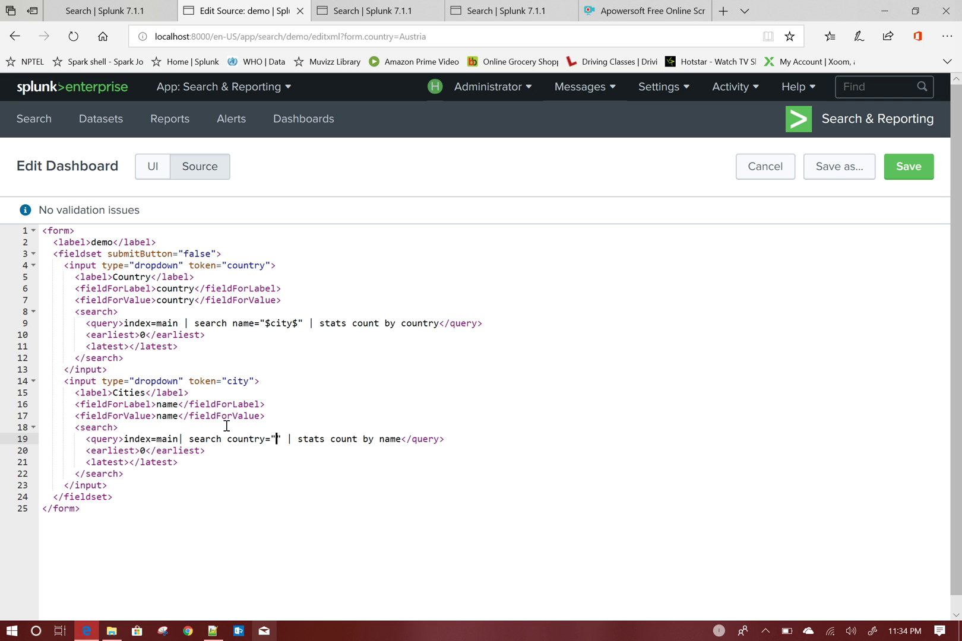
pyautogui.write('$$')
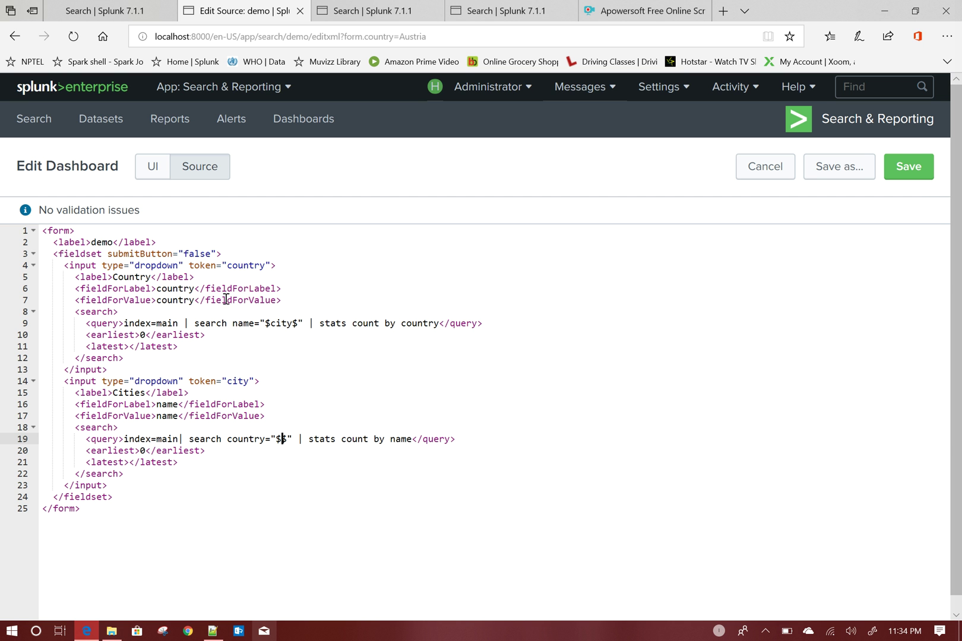
pyautogui.moveTo(227, 266); pyautogui.dragTo(265, 266)
pyautogui.hotkey('ctrl', 'c')
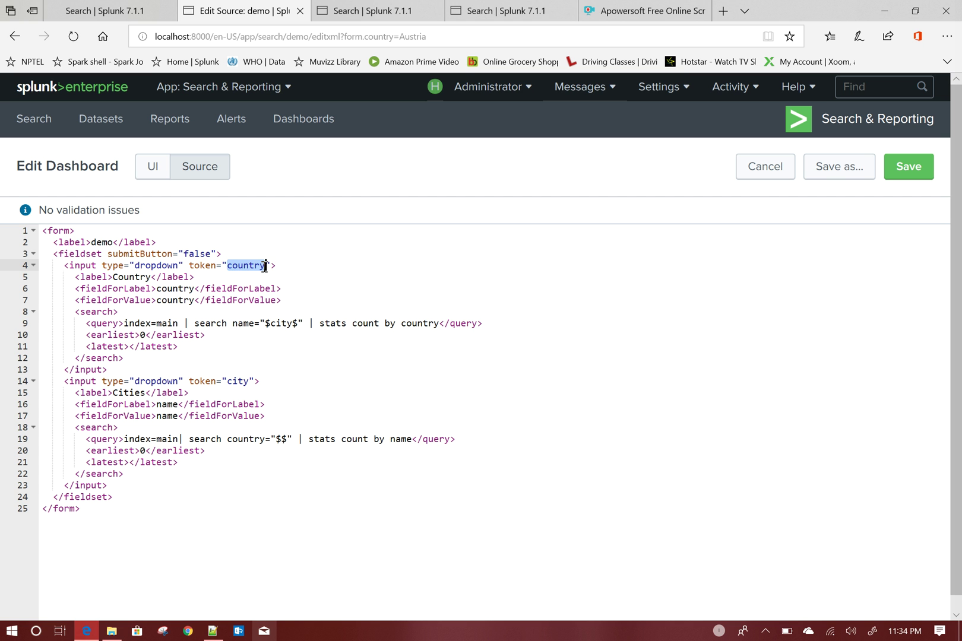
pyautogui.click(283, 438)
pyautogui.hotkey('ctrl', 'v')
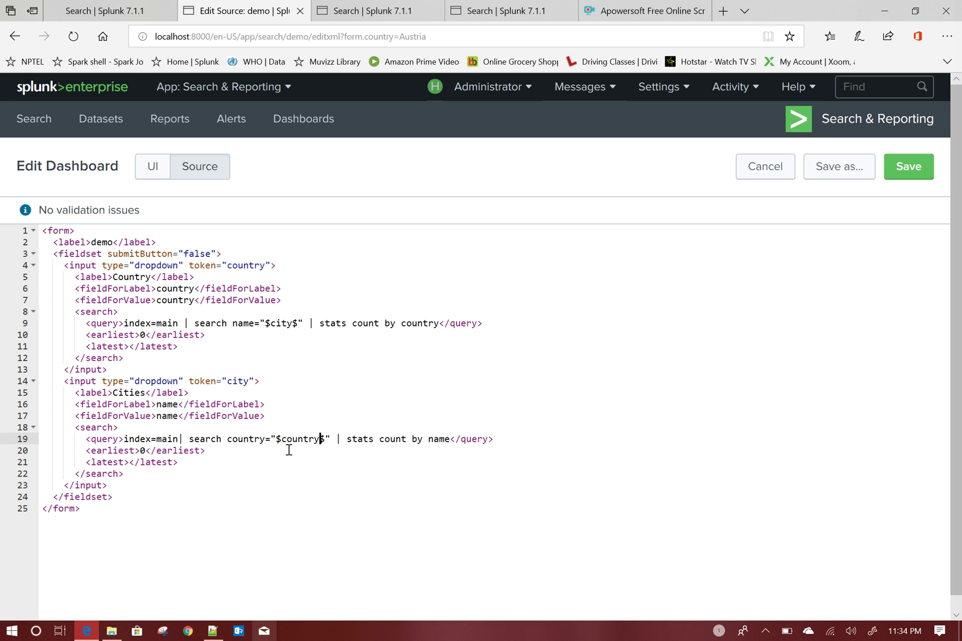
# - Save the dashboard source, reload the demo dashboard without the form.country parameter in its address, and check both filters
pyautogui.click(905, 175)
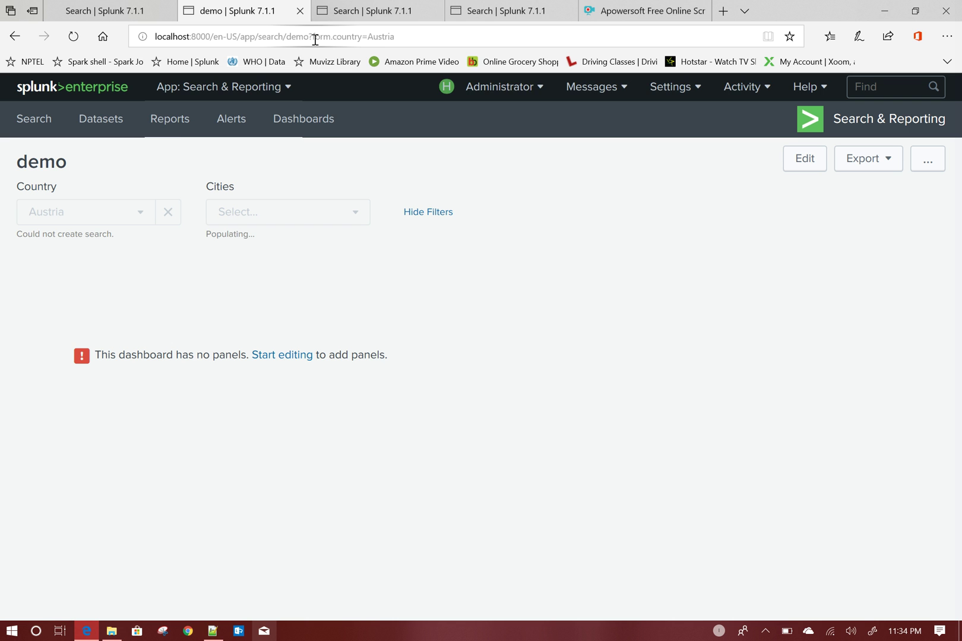
pyautogui.moveTo(310, 36); pyautogui.dragTo(436, 42)
pyautogui.press('BackSpace')
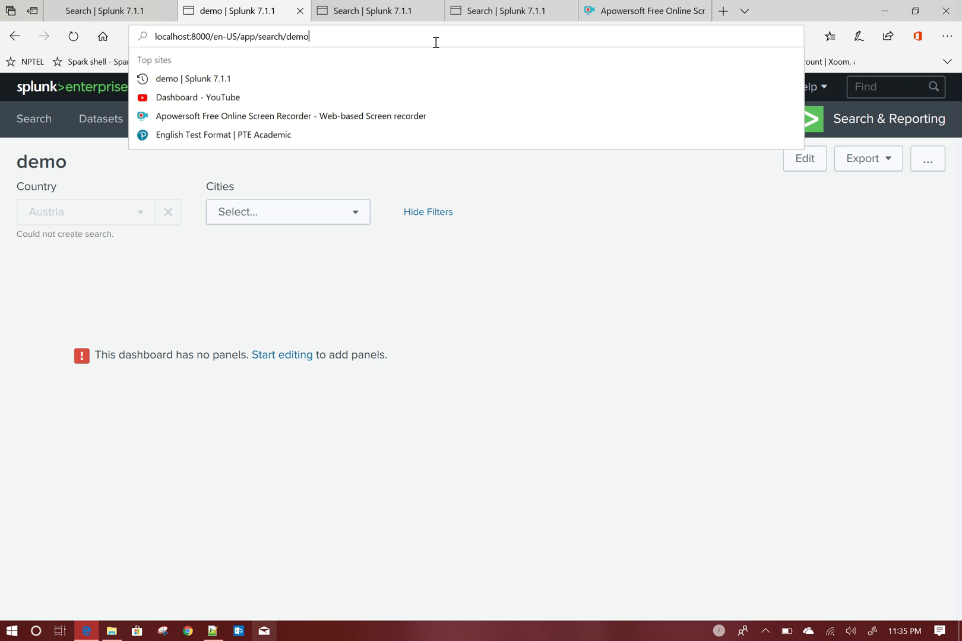
pyautogui.press('Return')
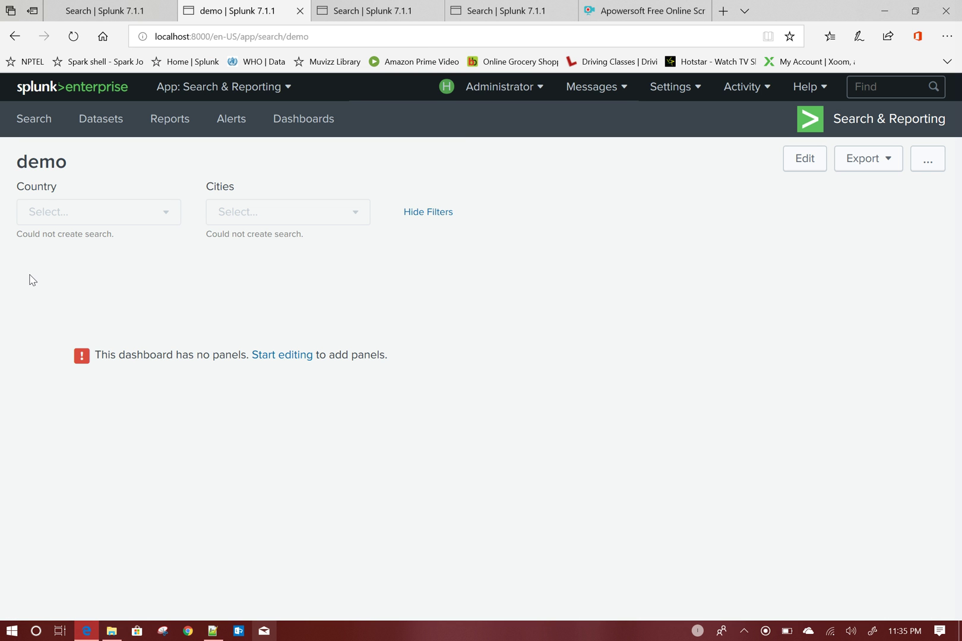
pyautogui.moveTo(39, 233)
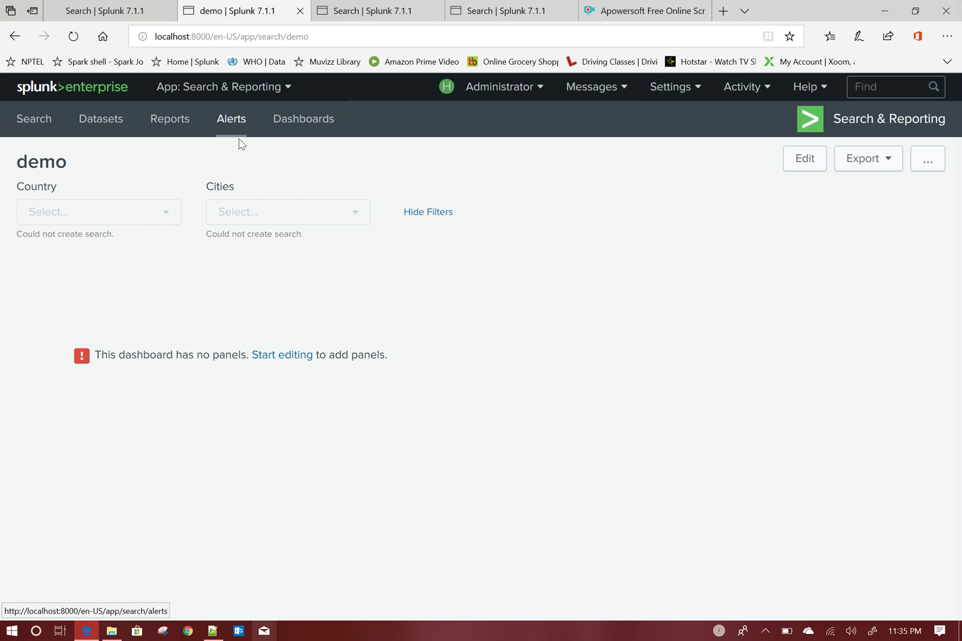
# - Add a static option named All with the value * to the Country dropdown and apply its settings
pyautogui.click(797, 165)
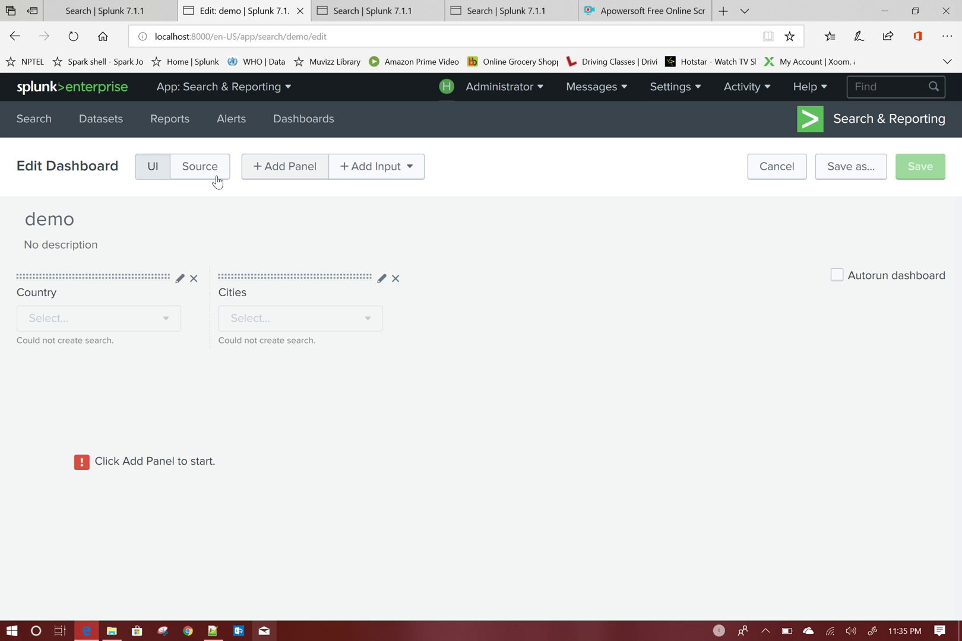
pyautogui.click(180, 279)
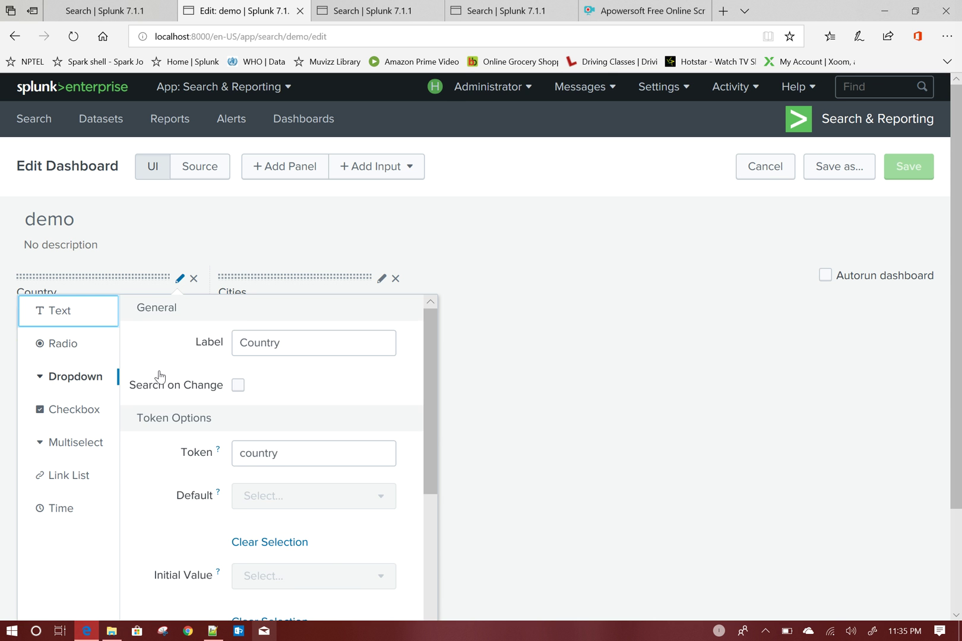
pyautogui.scroll(-6, 159, 375)
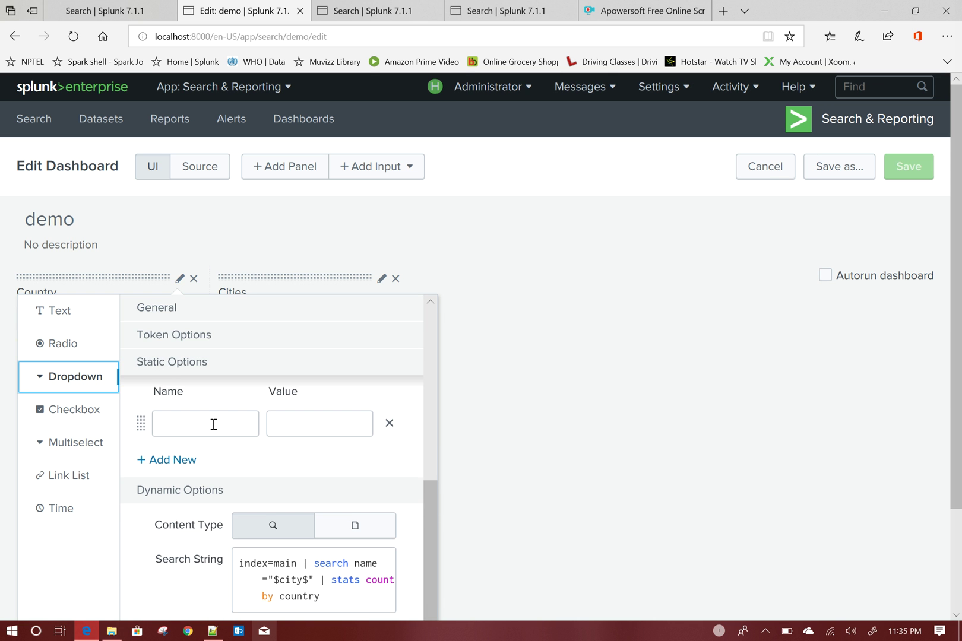
pyautogui.click(212, 426)
pyautogui.write('All')
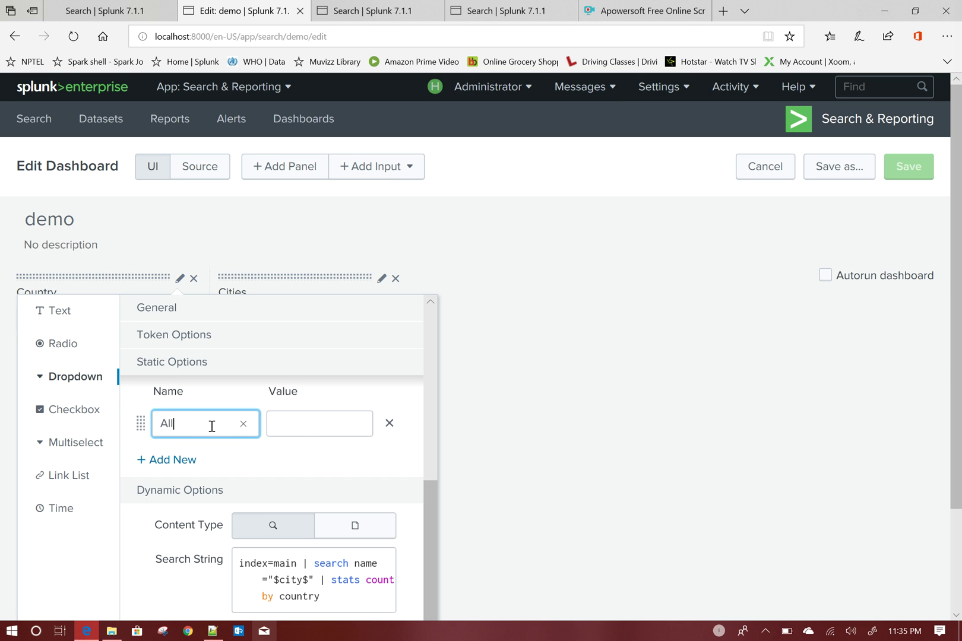
pyautogui.click(301, 427)
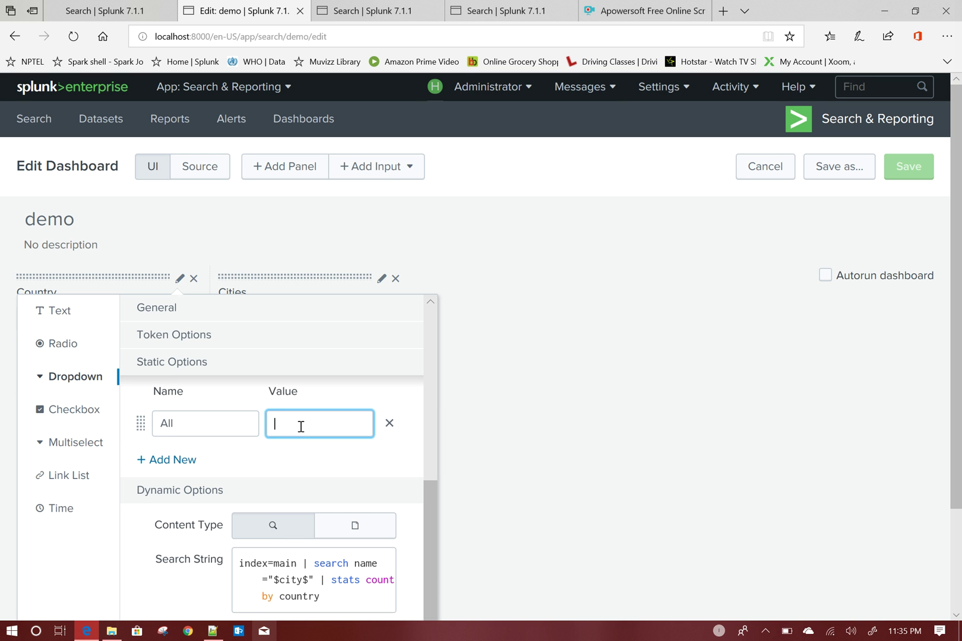
pyautogui.scroll(-1, 301, 426)
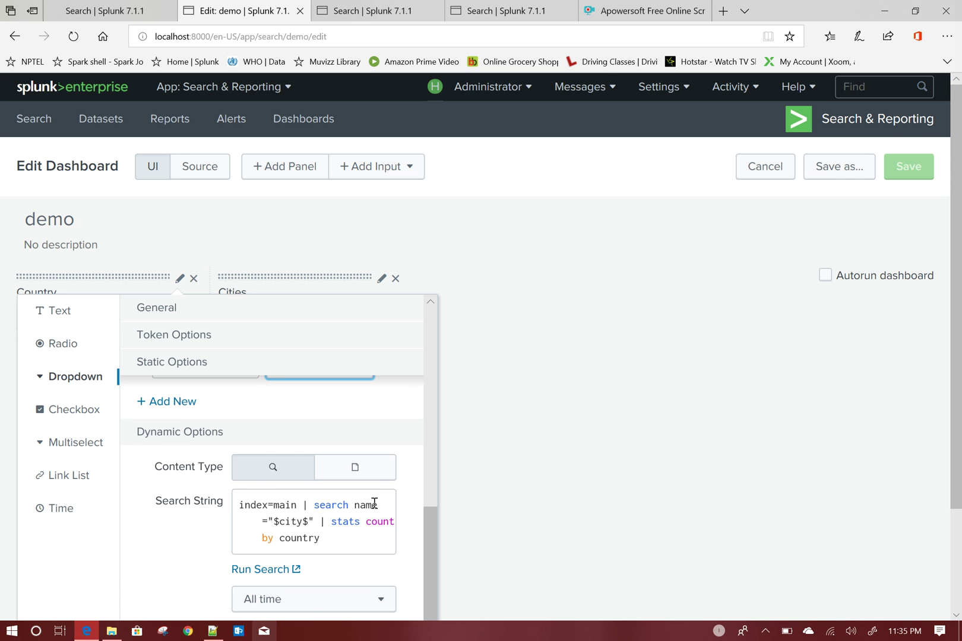
pyautogui.scroll(2, 308, 510)
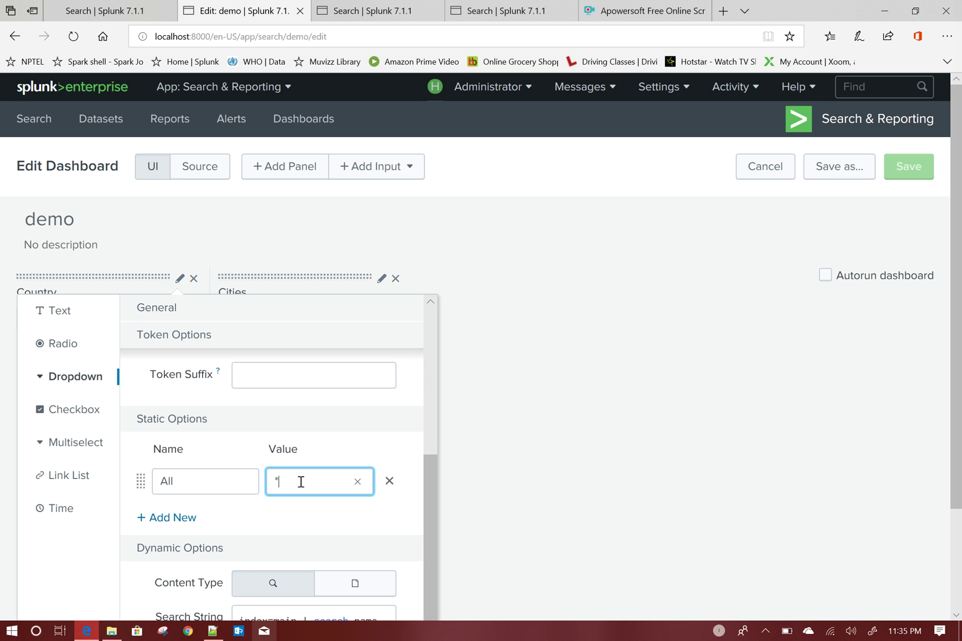
pyautogui.scroll(-1, 300, 482)
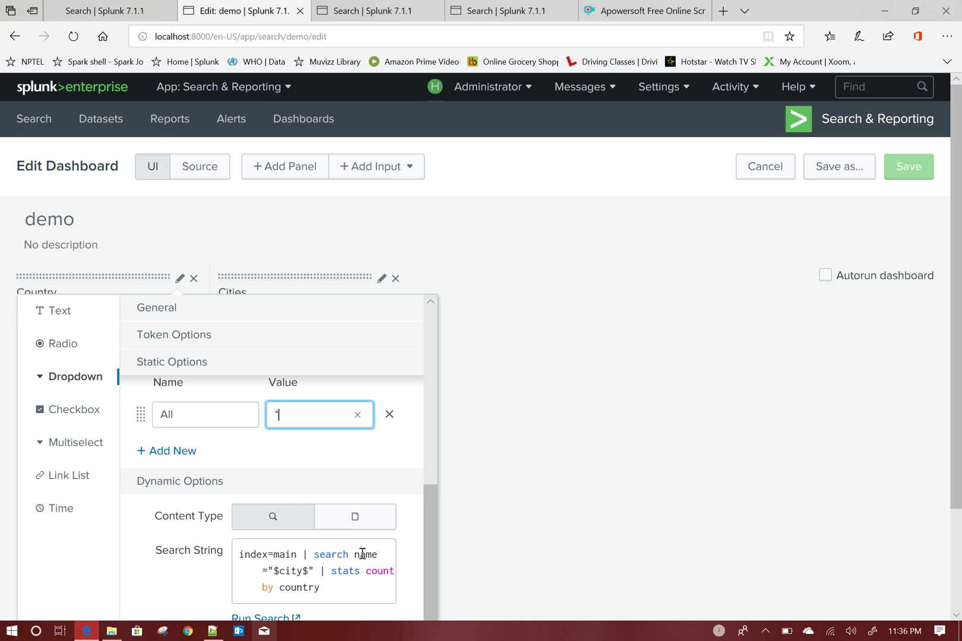
pyautogui.scroll(-2, 329, 509)
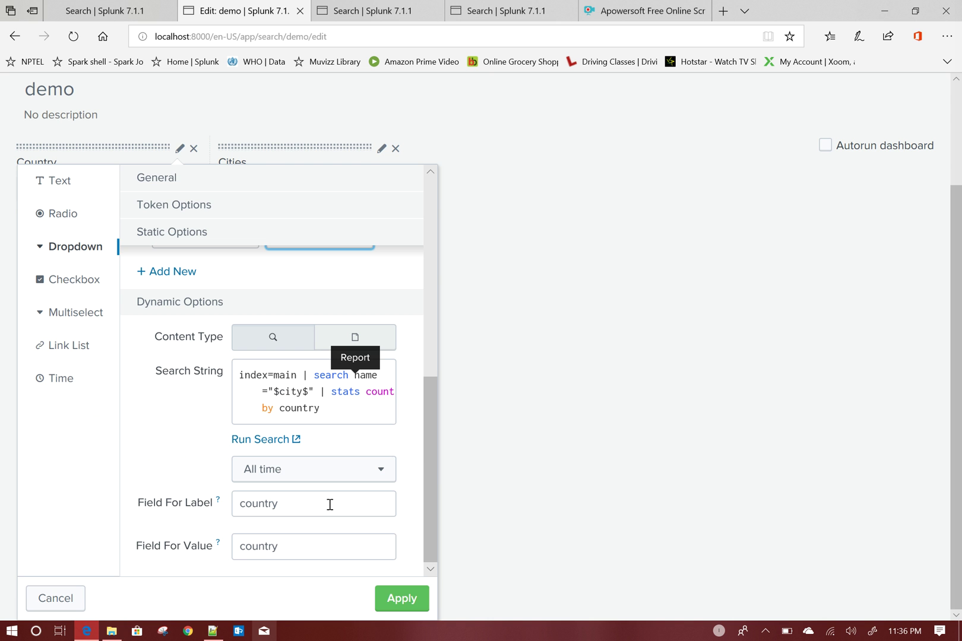
pyautogui.click(401, 599)
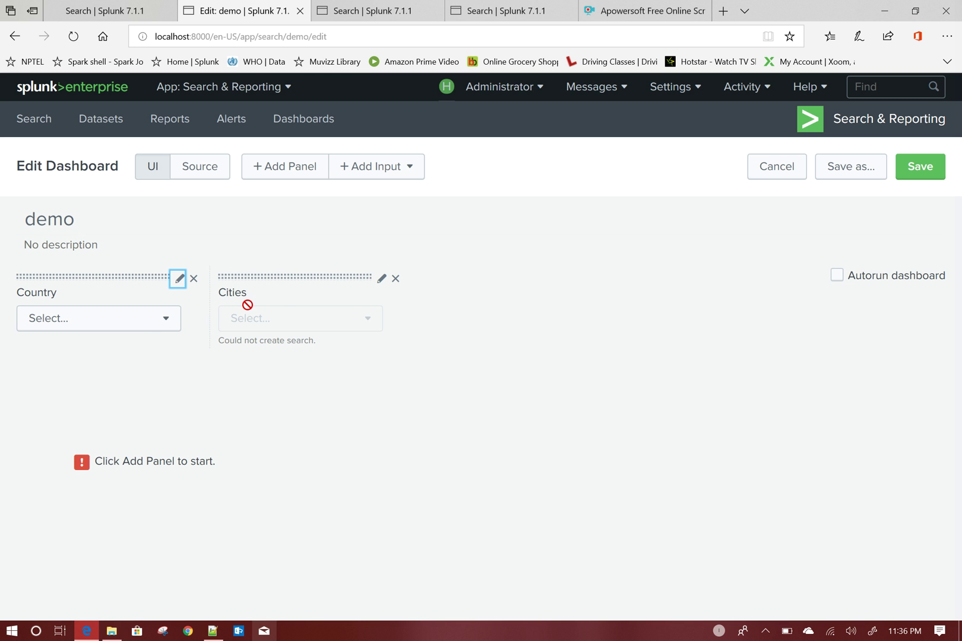
# - Add a static option named All with the value * to the Cities dropdown, apply it, and save the dashboard
pyautogui.click(382, 279)
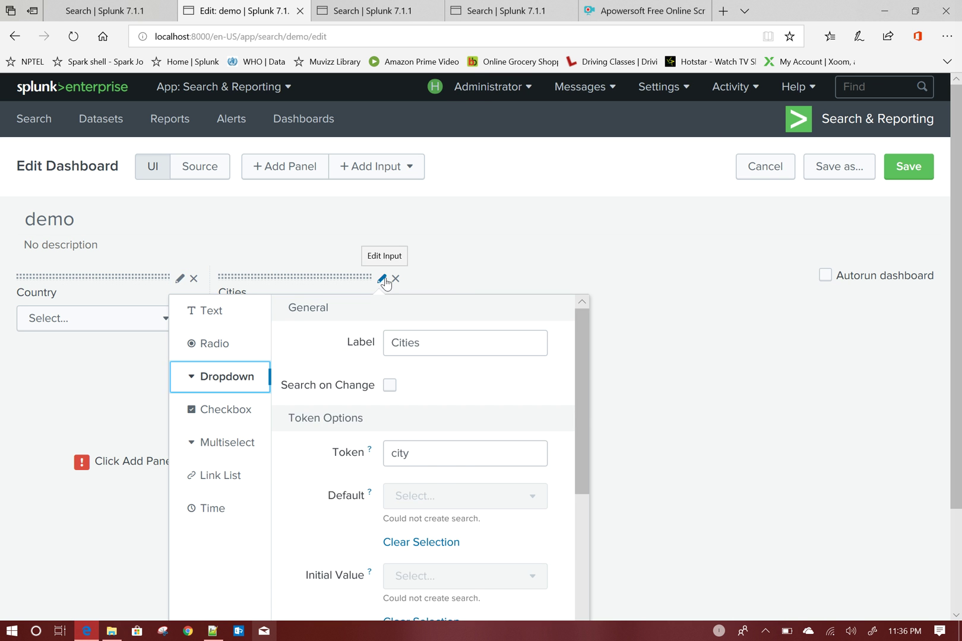
pyautogui.scroll(-5, 356, 415)
pyautogui.click(338, 557)
pyautogui.write('All')
pyautogui.click(457, 559)
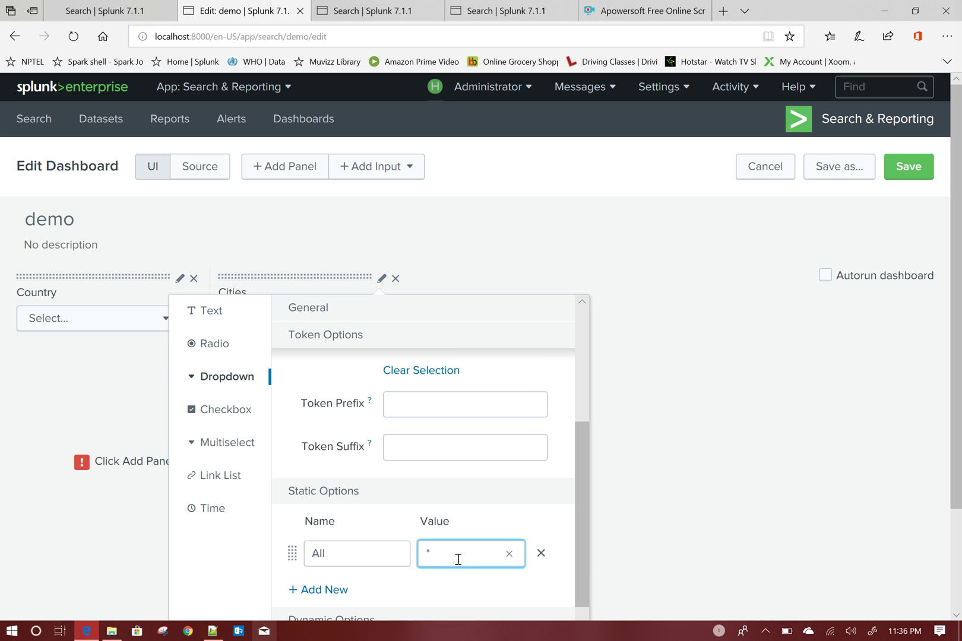
pyautogui.scroll(-3, 467, 461)
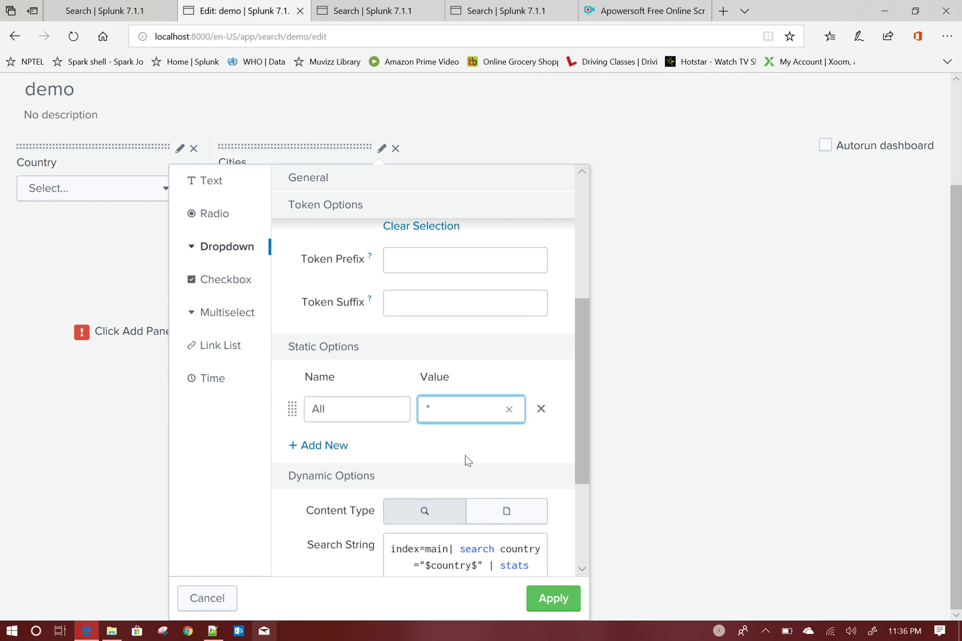
pyautogui.click(553, 599)
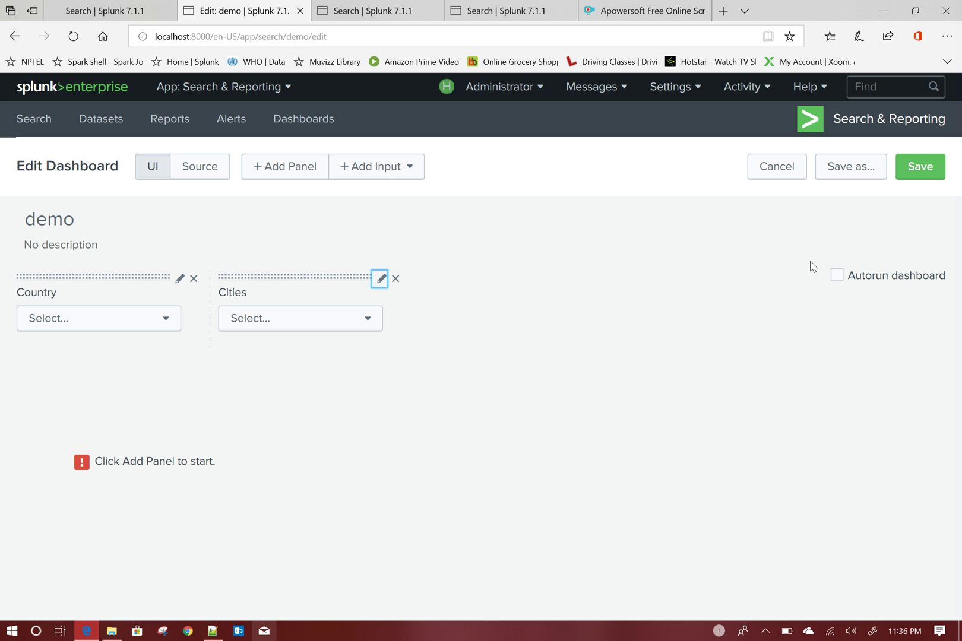
pyautogui.click(919, 175)
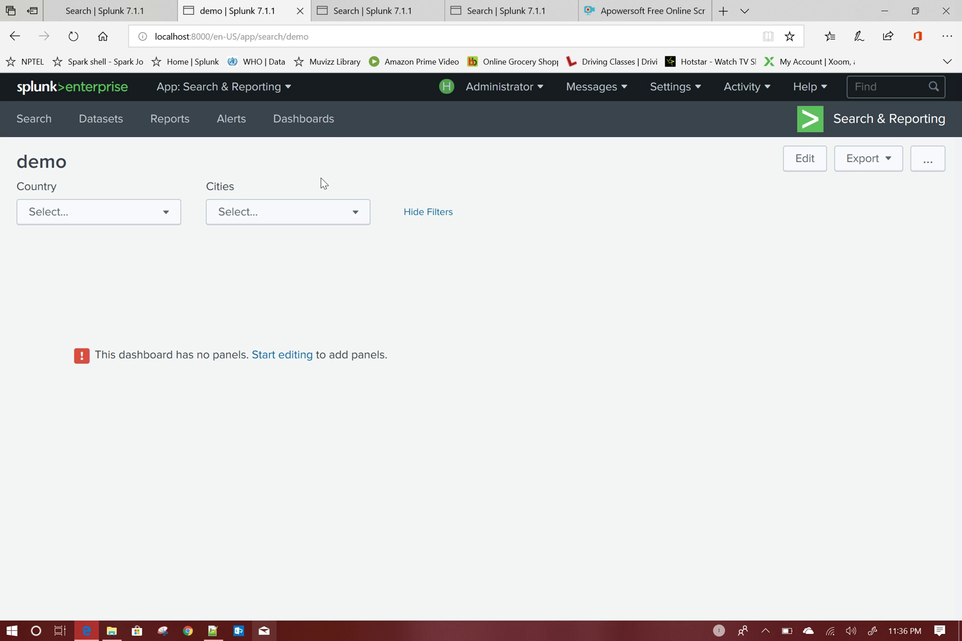
pyautogui.click(343, 38)
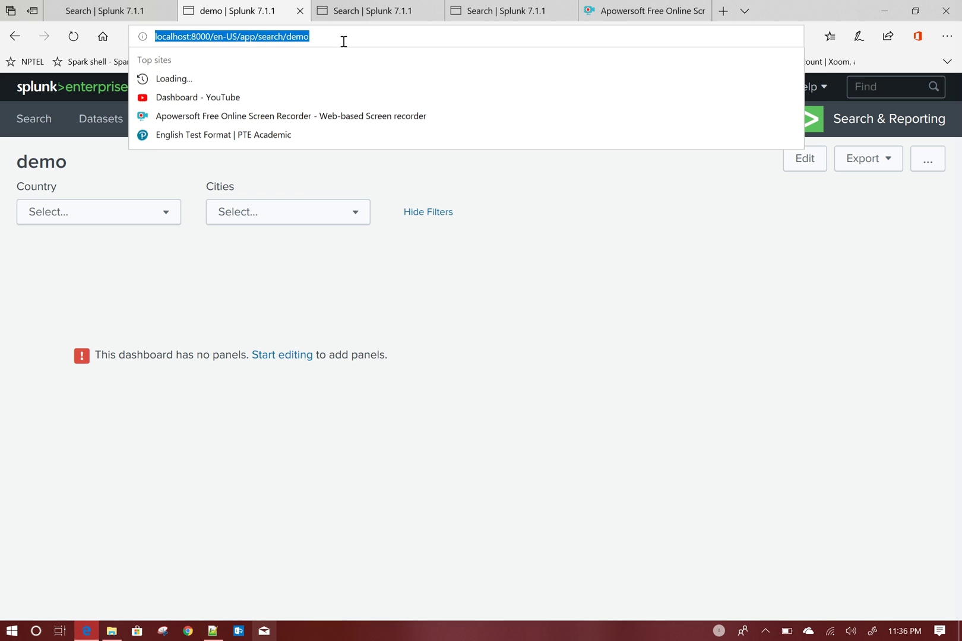
pyautogui.press('Return')
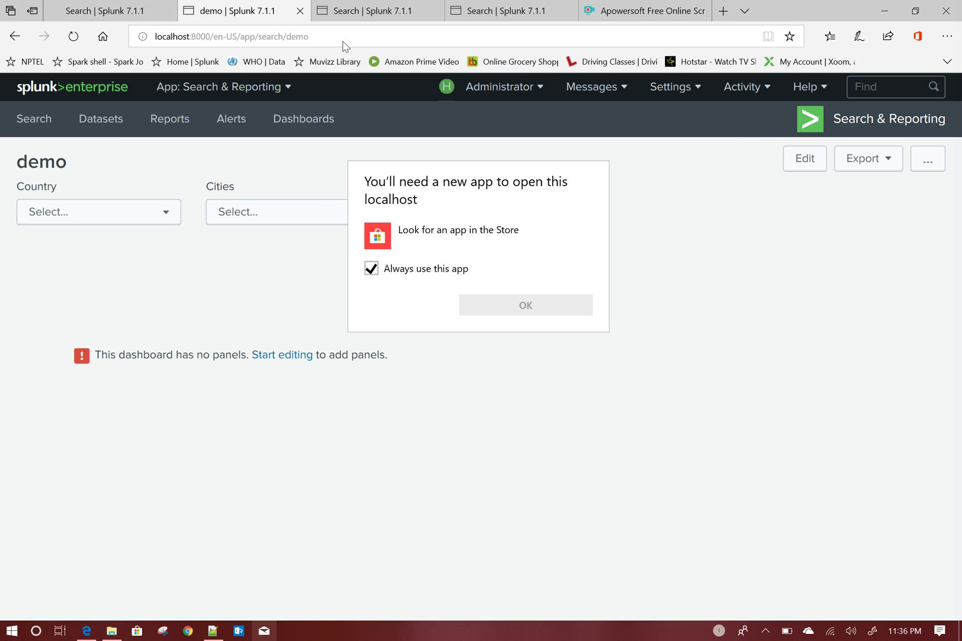
pyautogui.click(758, 316)
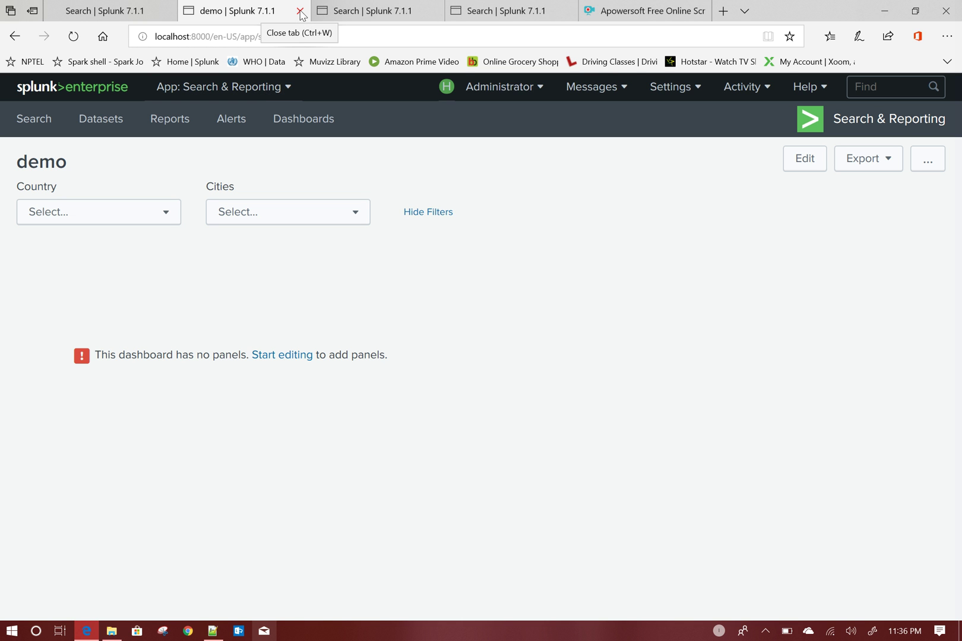
# - Reopen the demo dashboard from the dashboards list and check the options offered by the Country and Cities filters
pyautogui.click(302, 122)
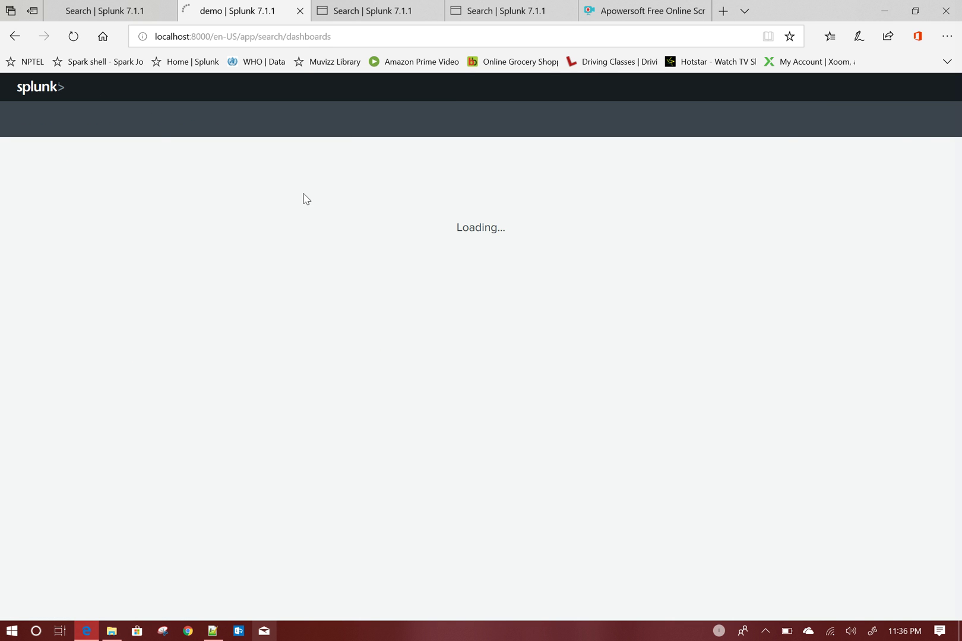
pyautogui.click(74, 283)
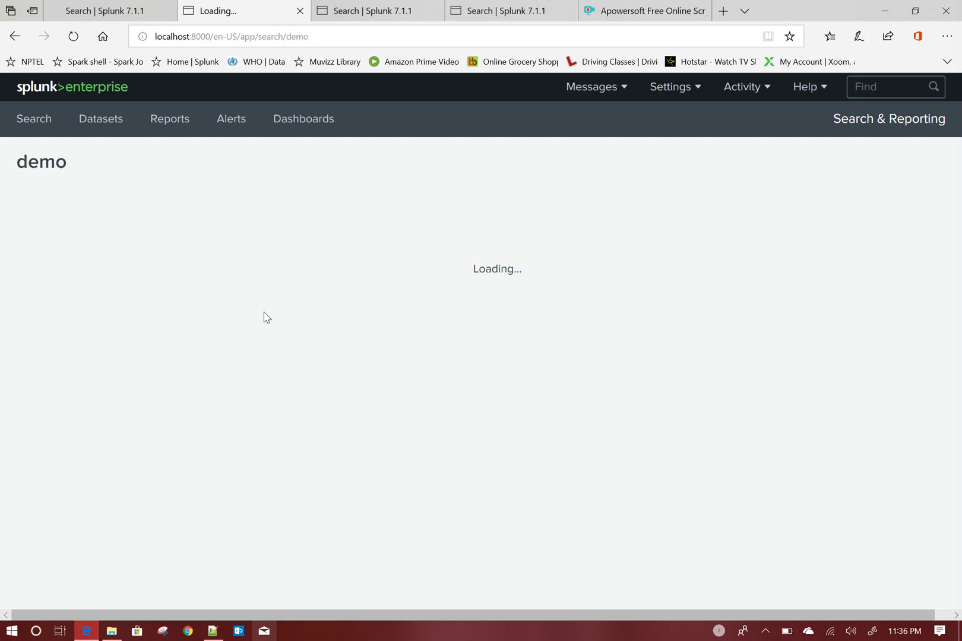
pyautogui.click(118, 224)
pyautogui.click(118, 224)
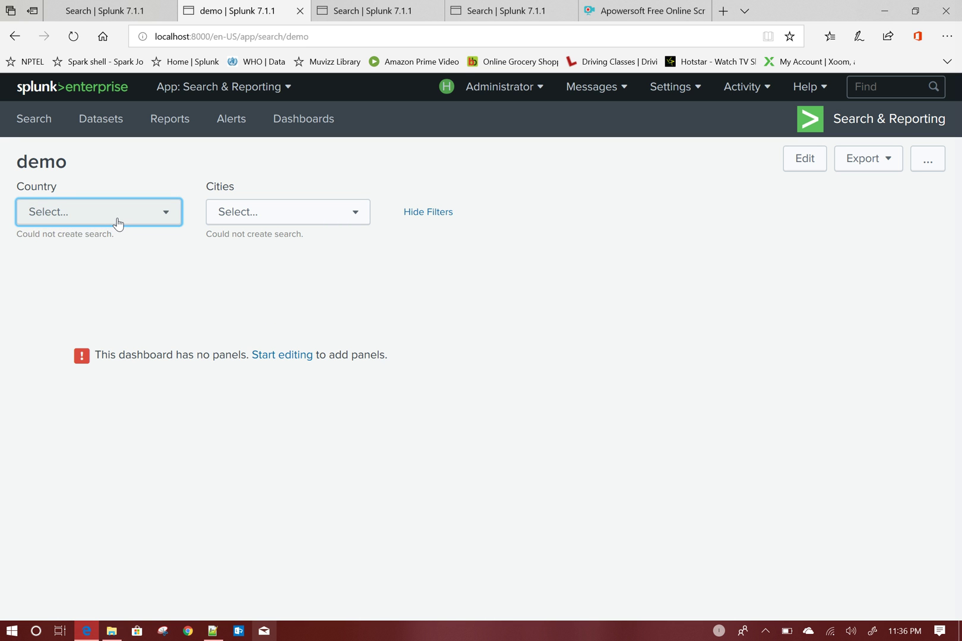
pyautogui.click(114, 227)
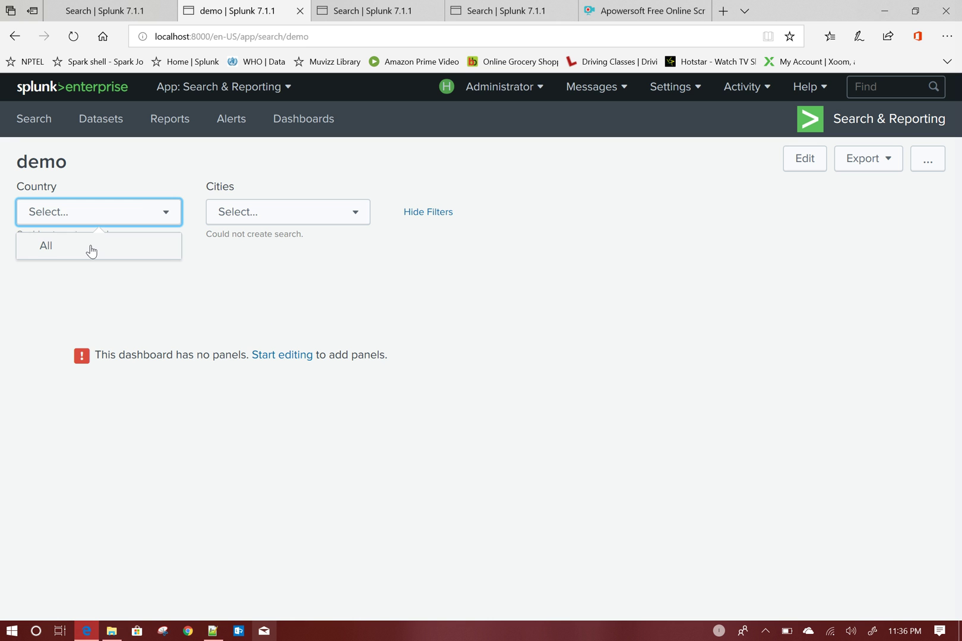
pyautogui.click(139, 211)
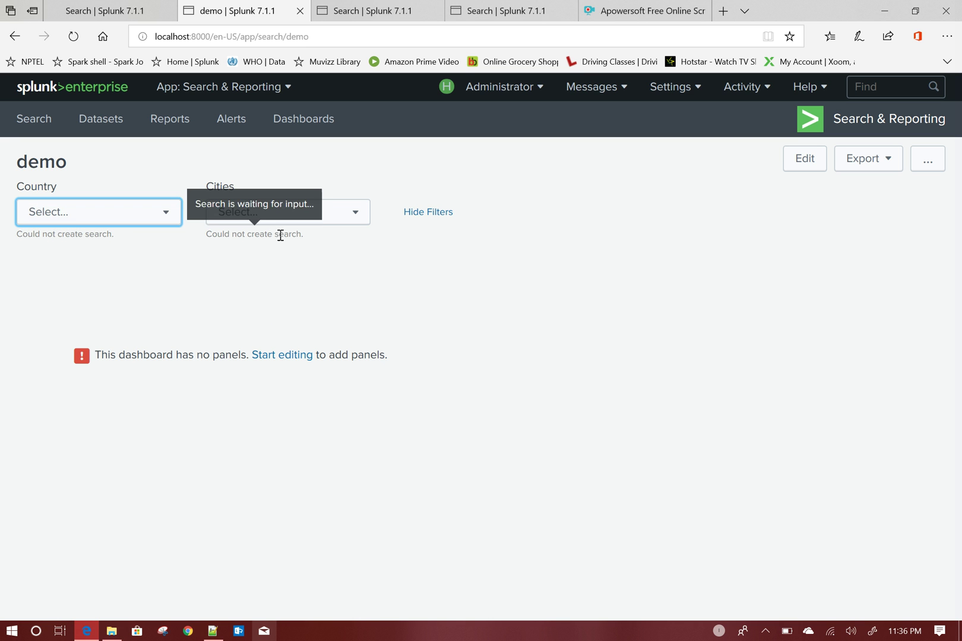
pyautogui.click(294, 216)
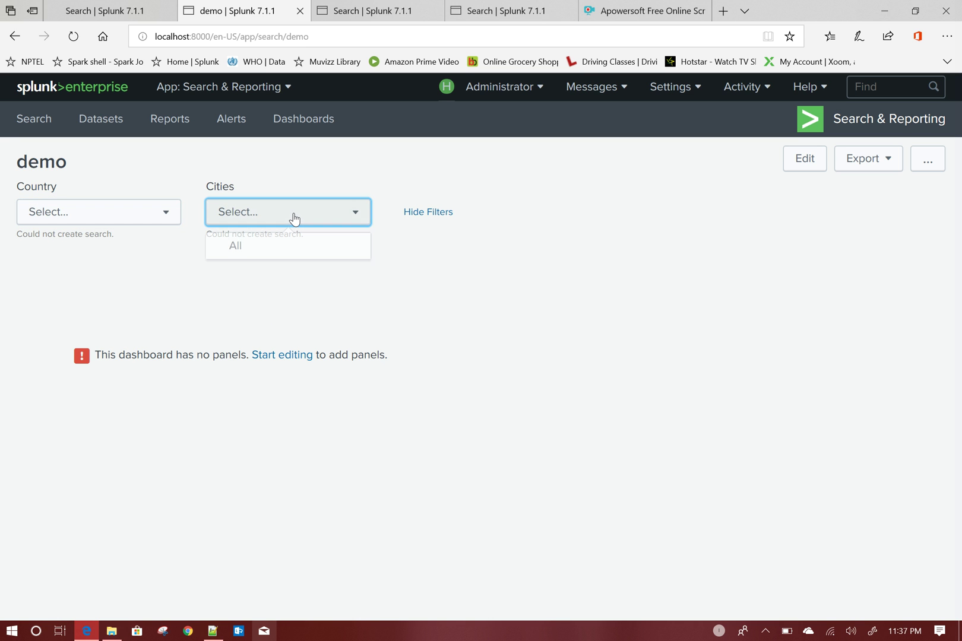
pyautogui.click(294, 218)
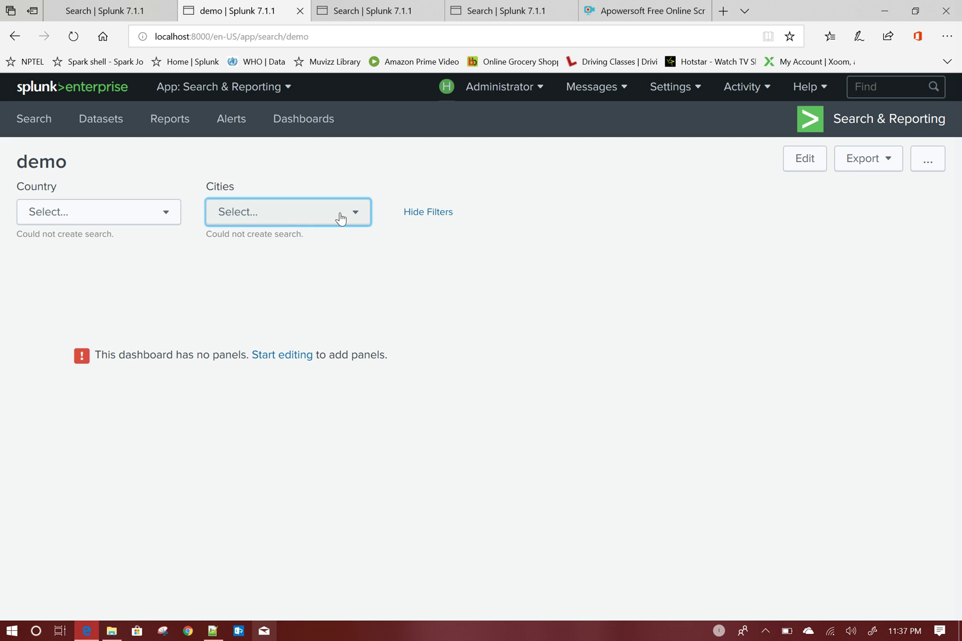
# - Edit the dashboard and set the Country dropdown's default to All, applying its settings
pyautogui.click(802, 161)
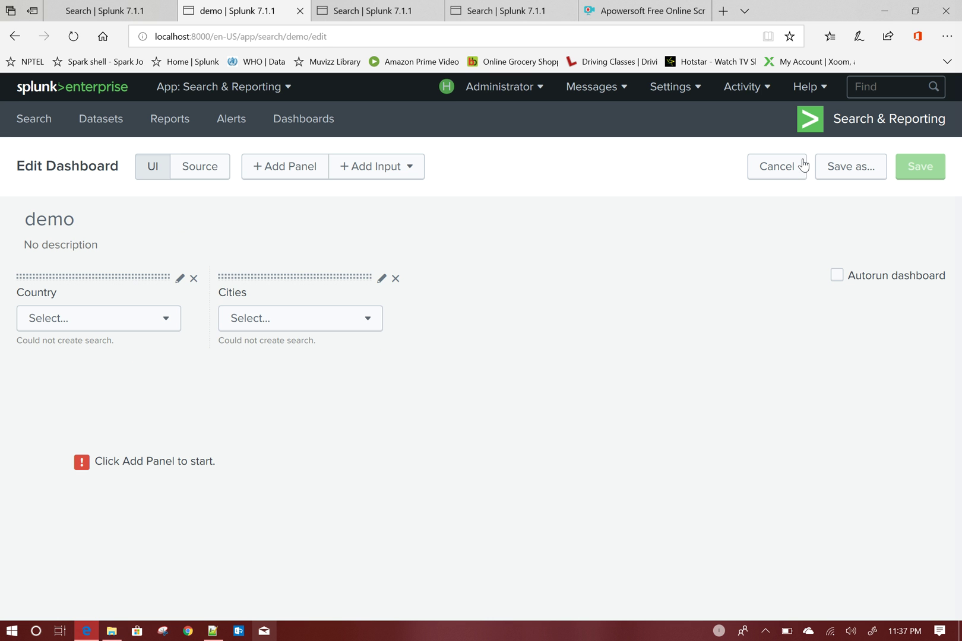
pyautogui.click(174, 284)
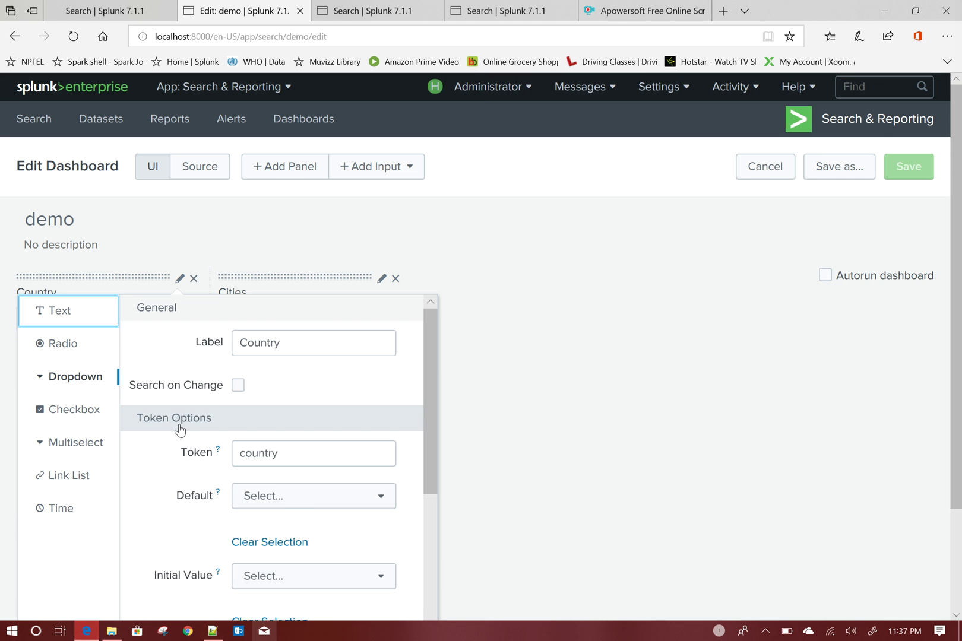
pyautogui.scroll(-3, 290, 502)
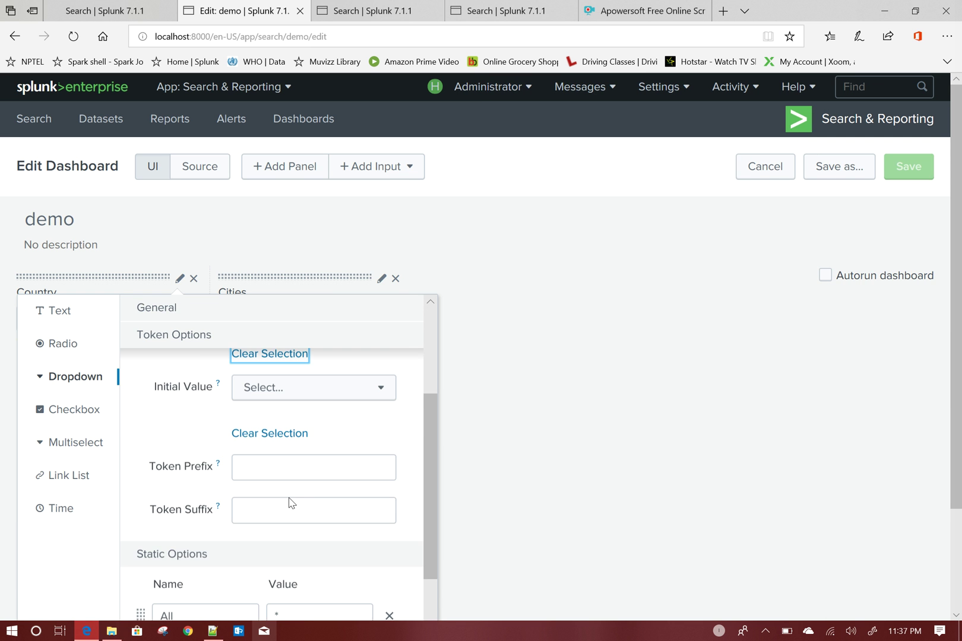
pyautogui.scroll(2, 292, 436)
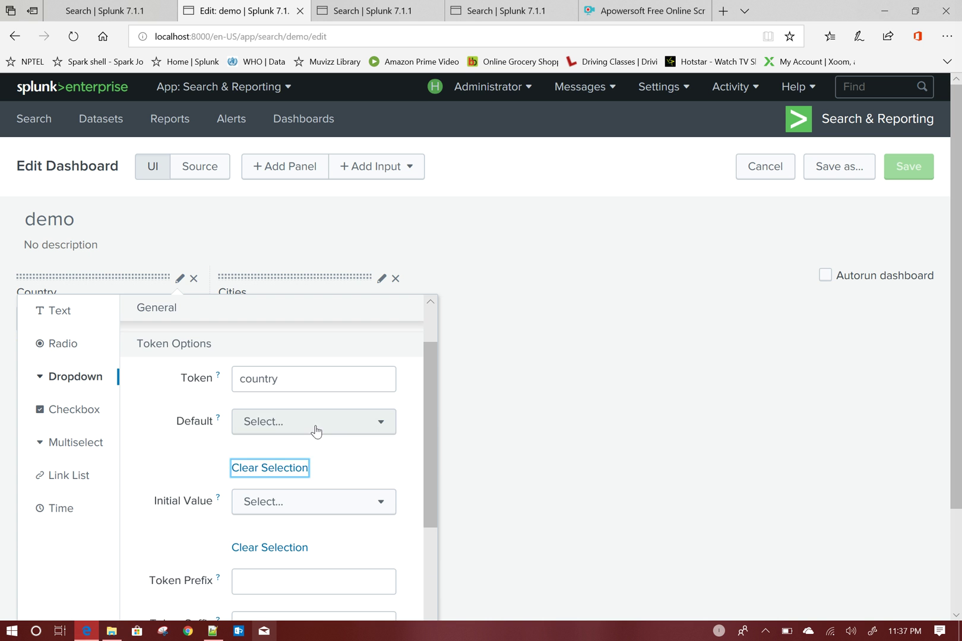
pyautogui.click(315, 426)
pyautogui.click(292, 456)
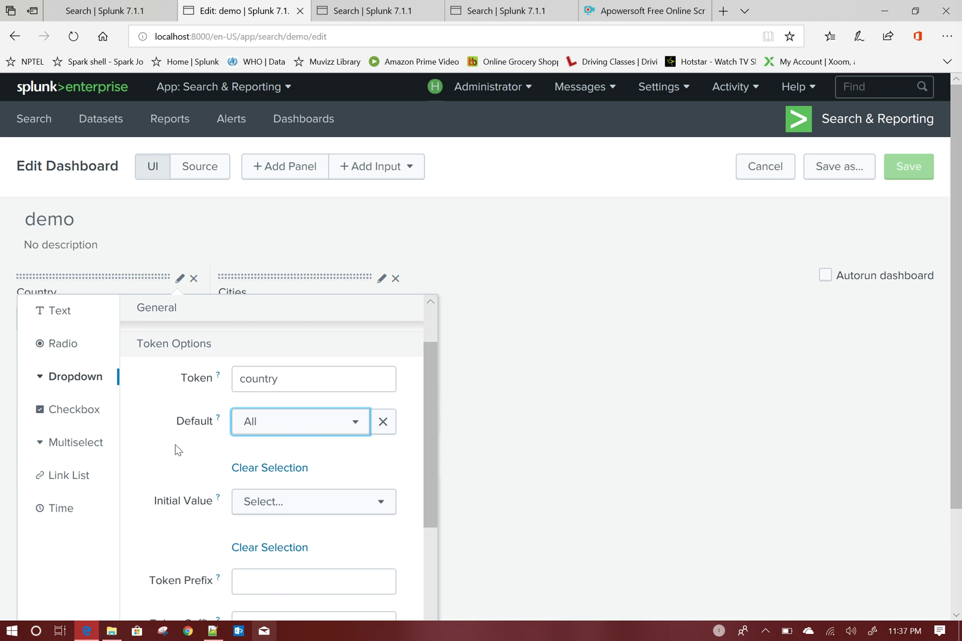
pyautogui.scroll(-6, 176, 449)
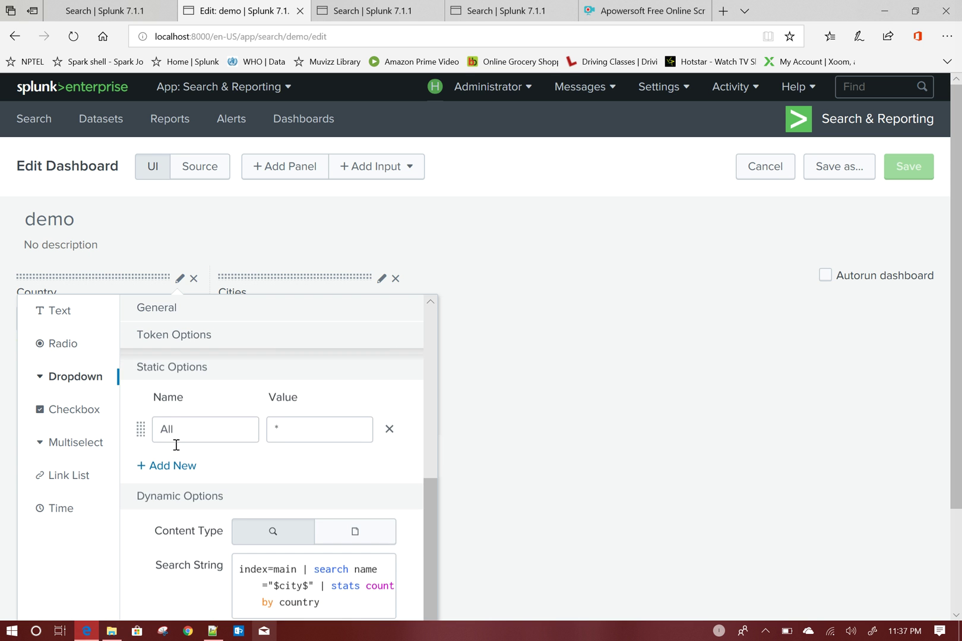
pyautogui.scroll(-2, 176, 449)
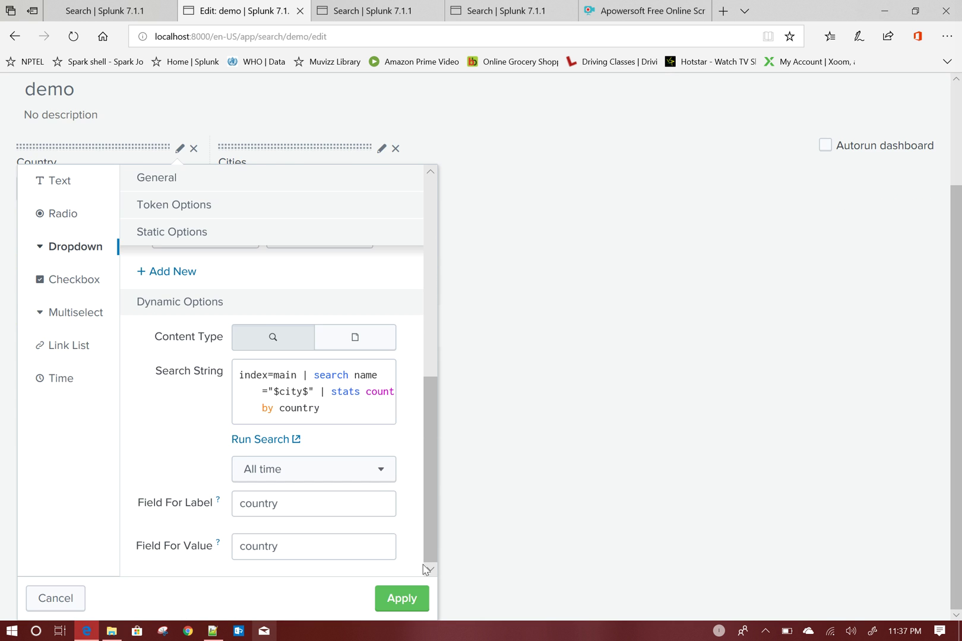
pyautogui.click(409, 601)
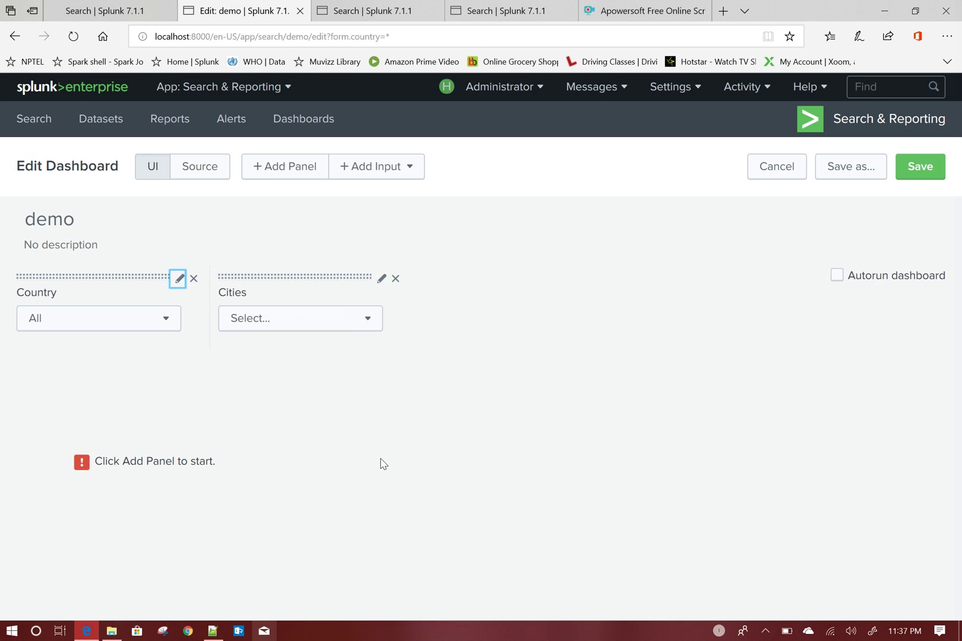
# - Set the Cities dropdown's default to All, apply its settings, and save the dashboard
pyautogui.click(382, 279)
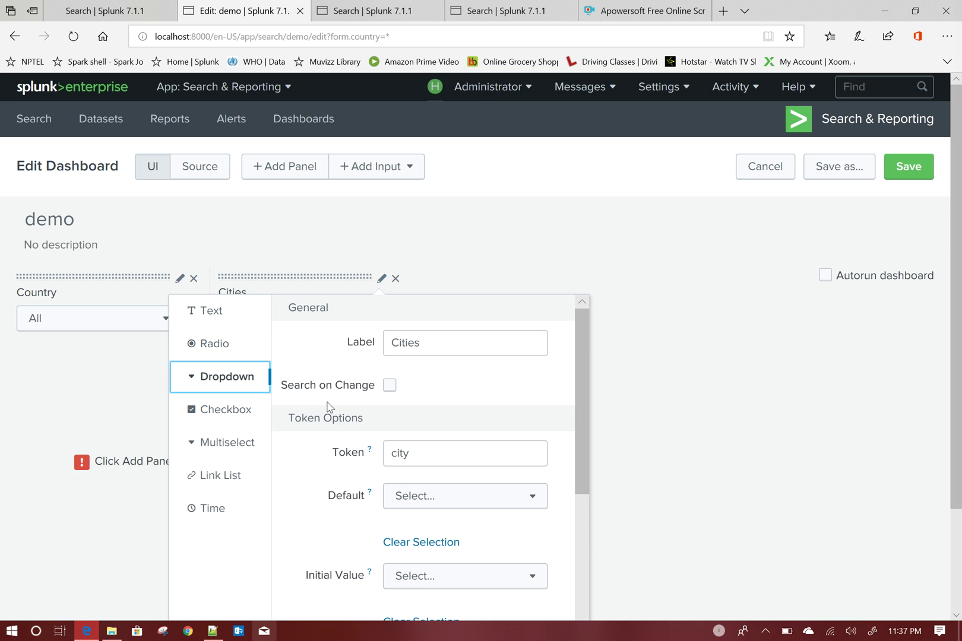
pyautogui.scroll(-3, 330, 408)
pyautogui.click(453, 374)
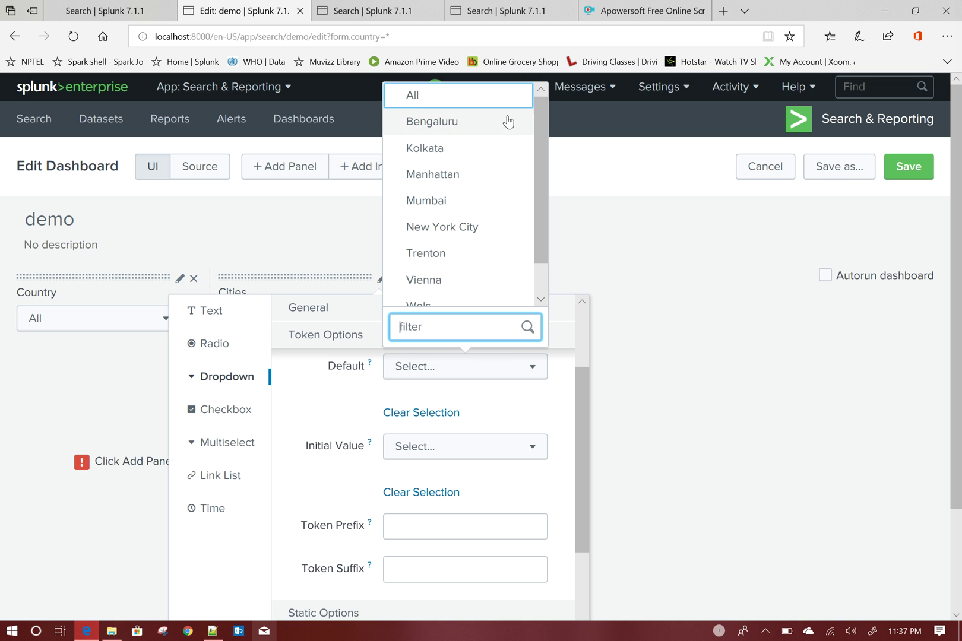
pyautogui.click(452, 98)
pyautogui.scroll(-4, 593, 505)
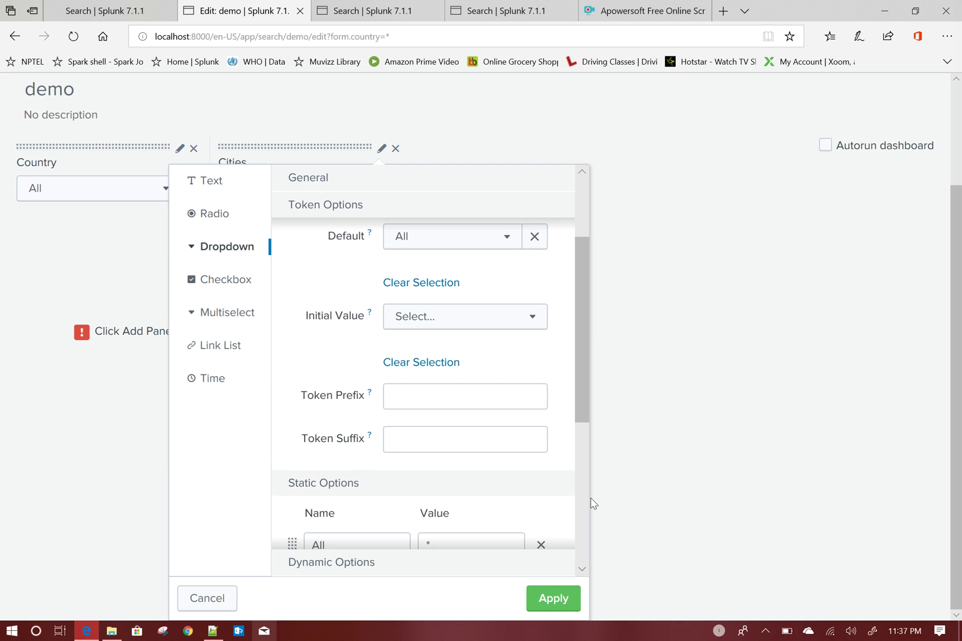
pyautogui.click(565, 599)
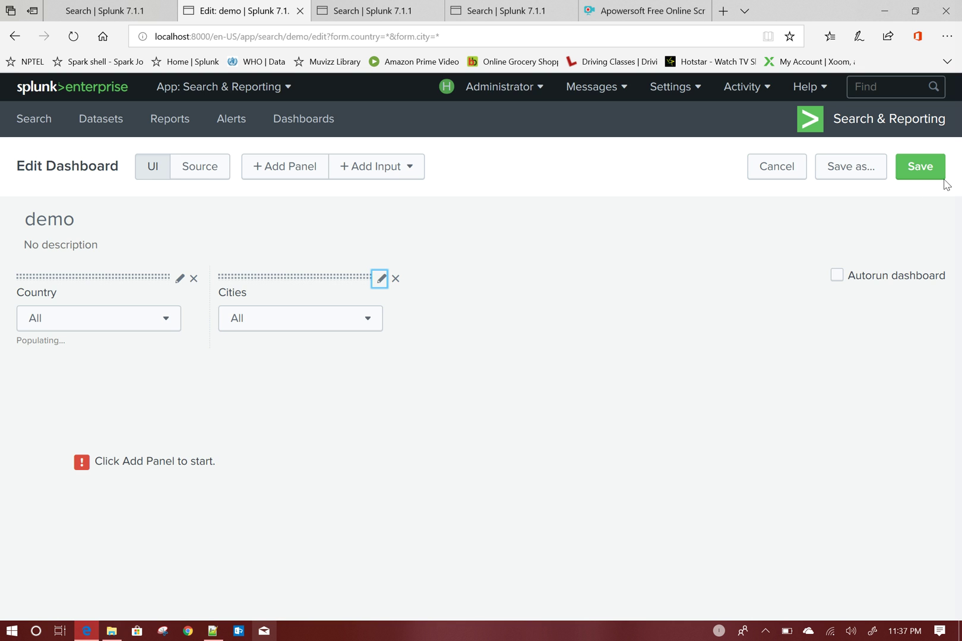
pyautogui.click(927, 168)
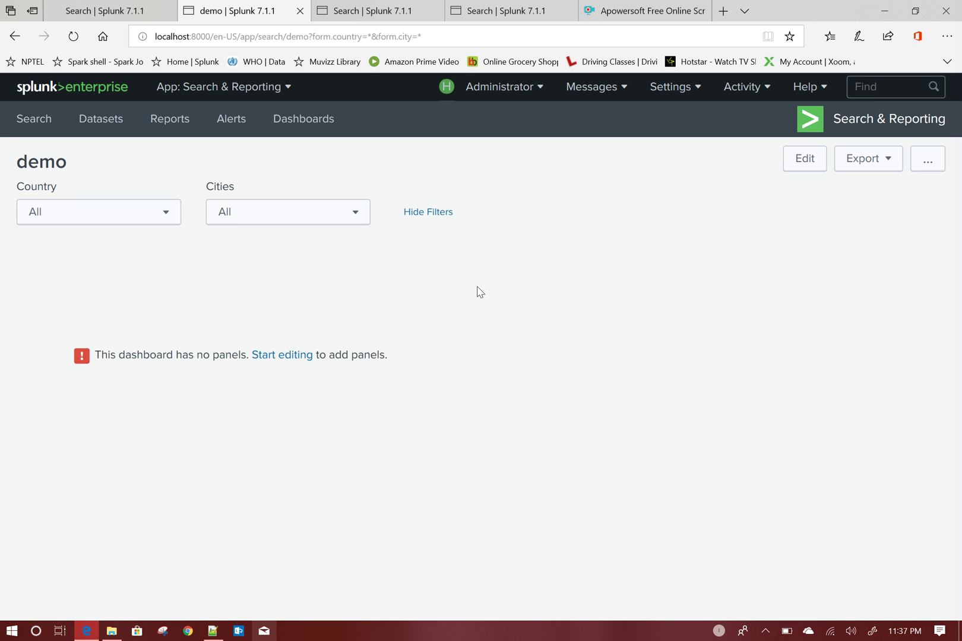
# - Check the options listed in the Country and Cities filters while both are set to All
pyautogui.click(121, 213)
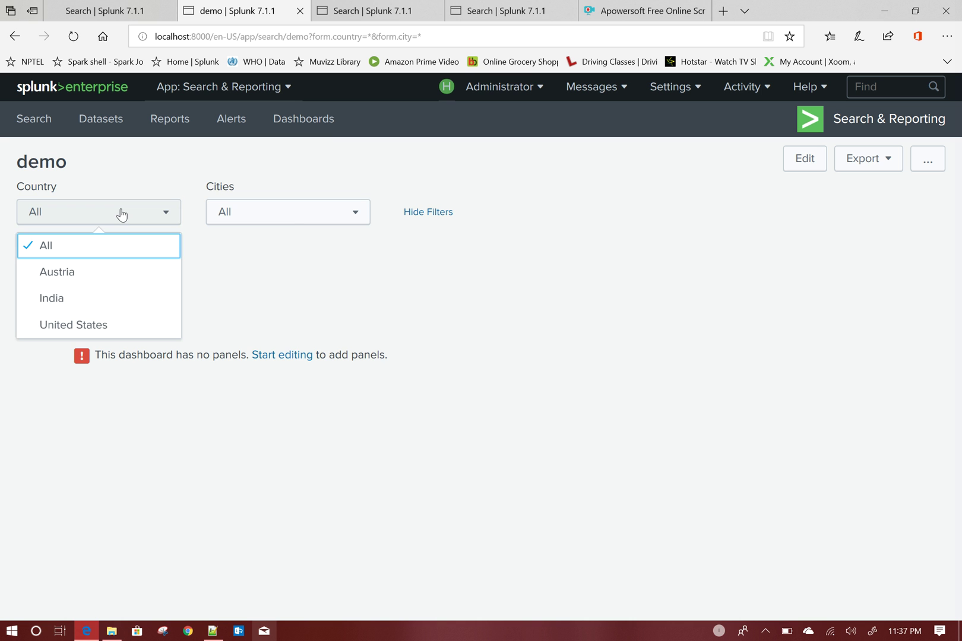
pyautogui.click(119, 213)
pyautogui.click(296, 217)
pyautogui.click(296, 217)
# - Filter the dashboard by the country India and check which options the Cities filter offers
pyautogui.click(107, 219)
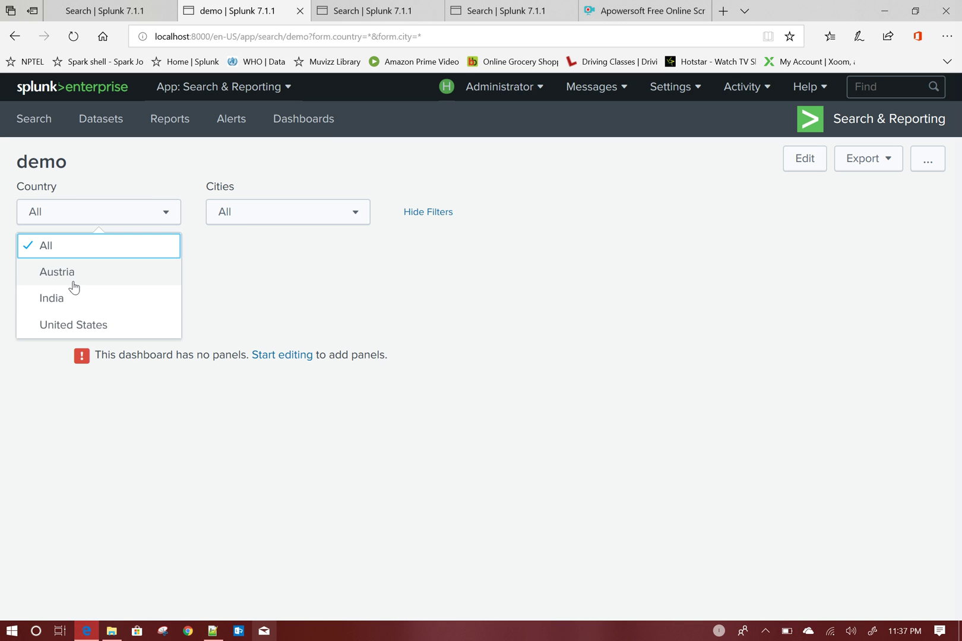
pyautogui.click(71, 306)
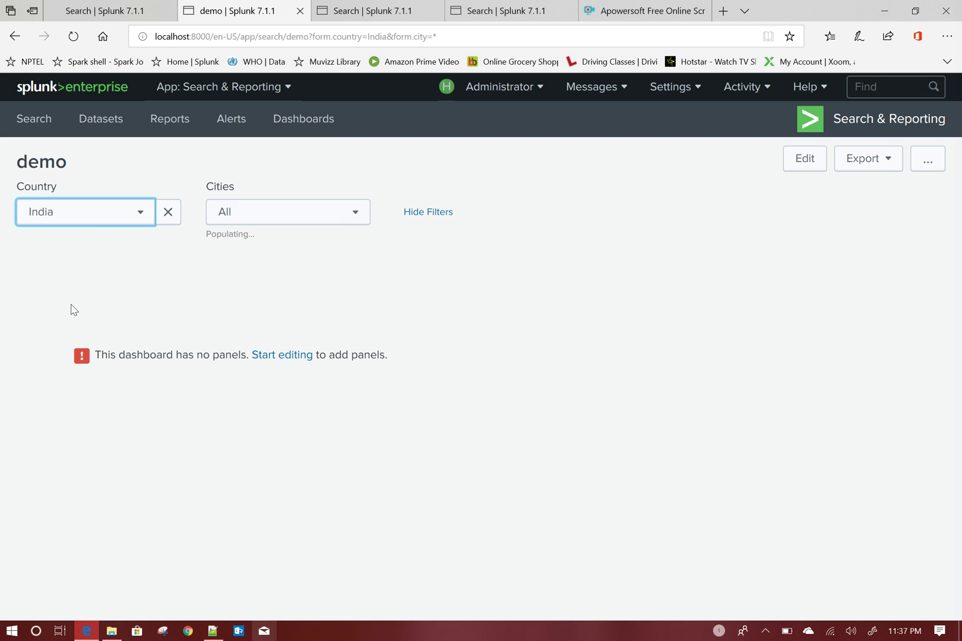
pyautogui.click(268, 223)
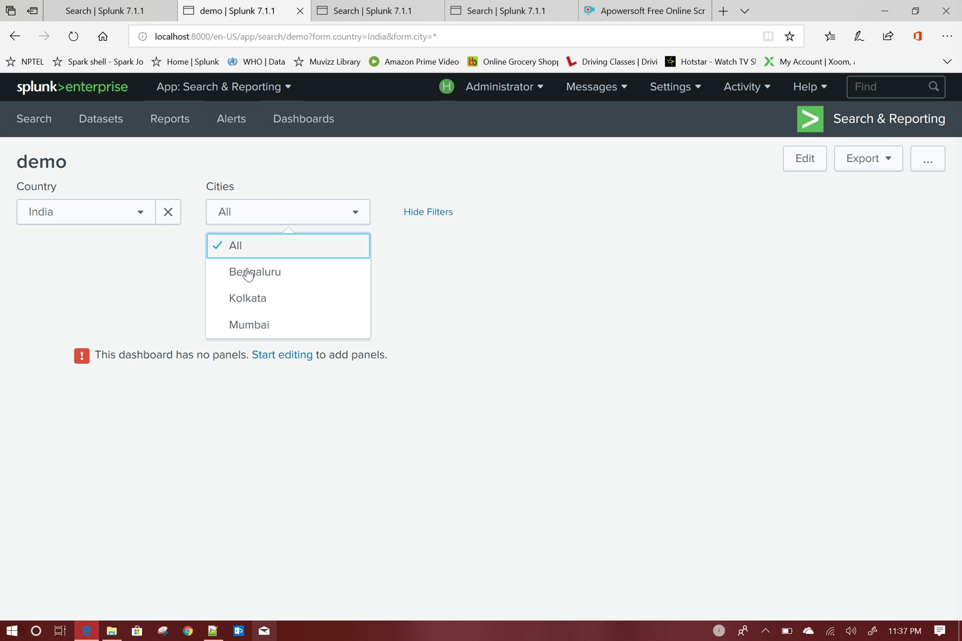
pyautogui.click(148, 260)
# - Set the Country filter to Austria and list the Cities options
pyautogui.click(101, 217)
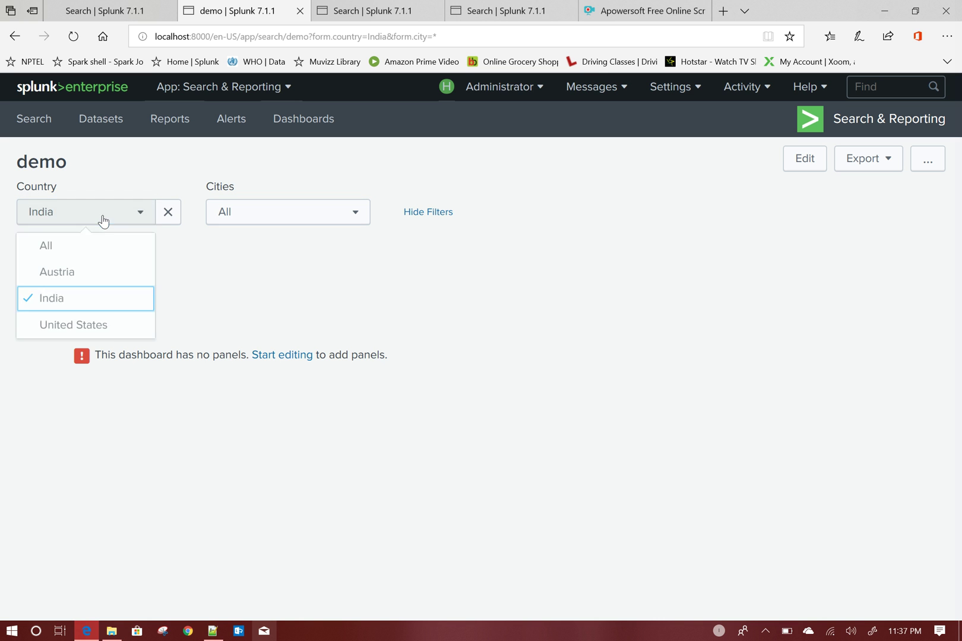
pyautogui.click(88, 273)
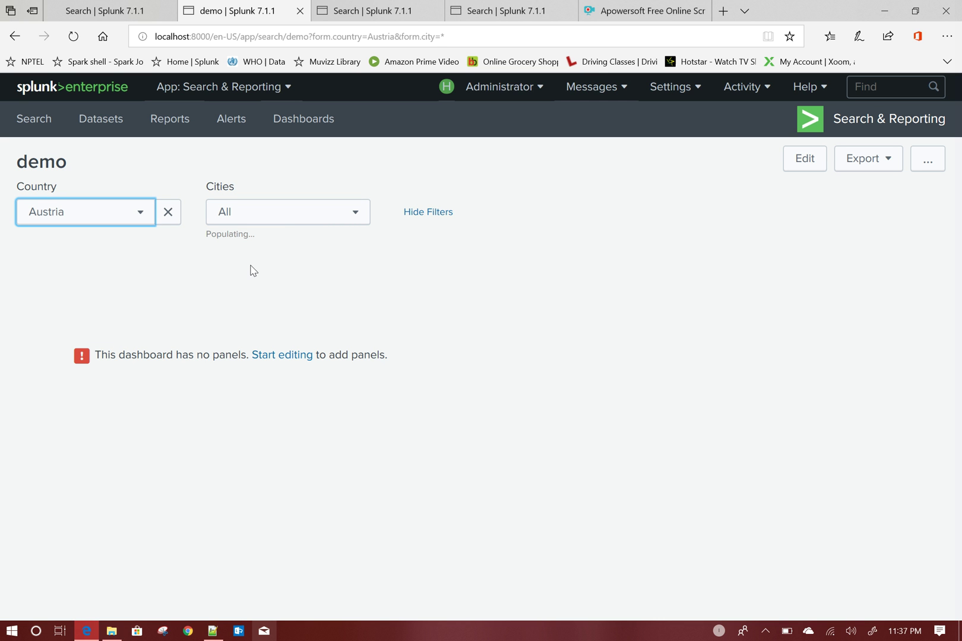
pyautogui.click(284, 221)
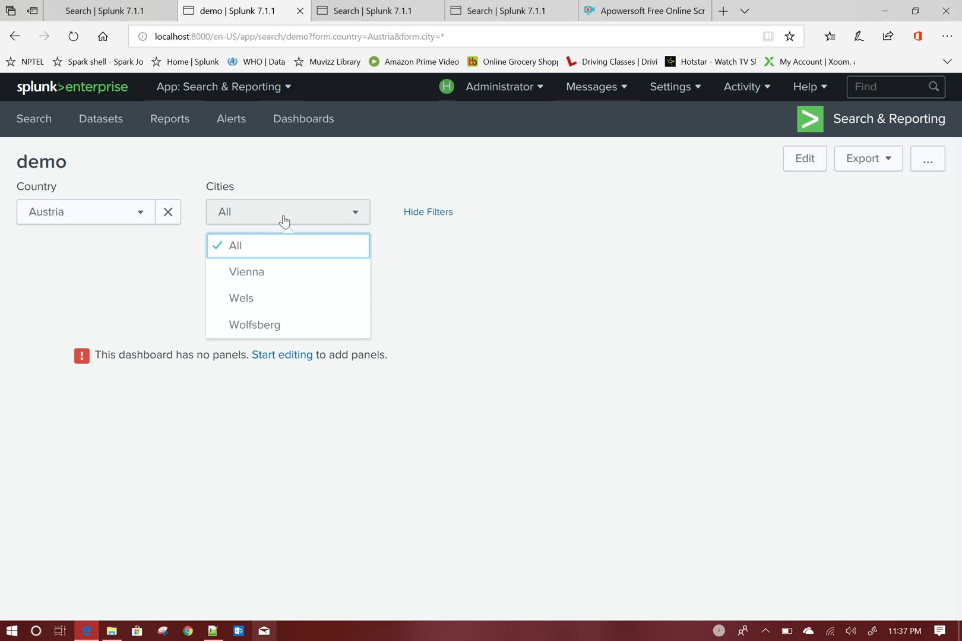
# - Append | sort country to the country and name table search, run it, and compare the rows with the demo dashboard's Cities options
pyautogui.click(102, 11)
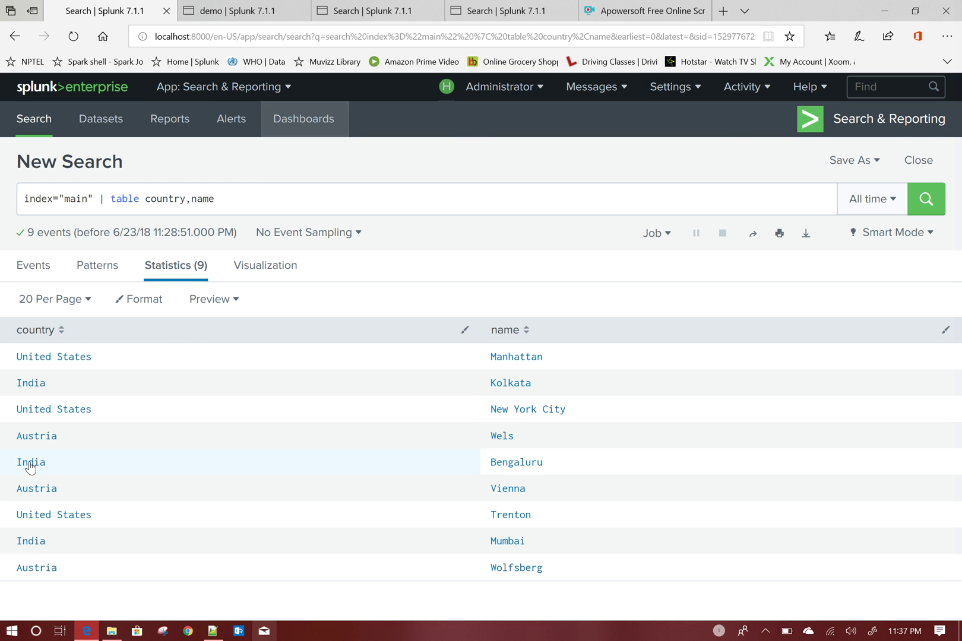
pyautogui.click(246, 199)
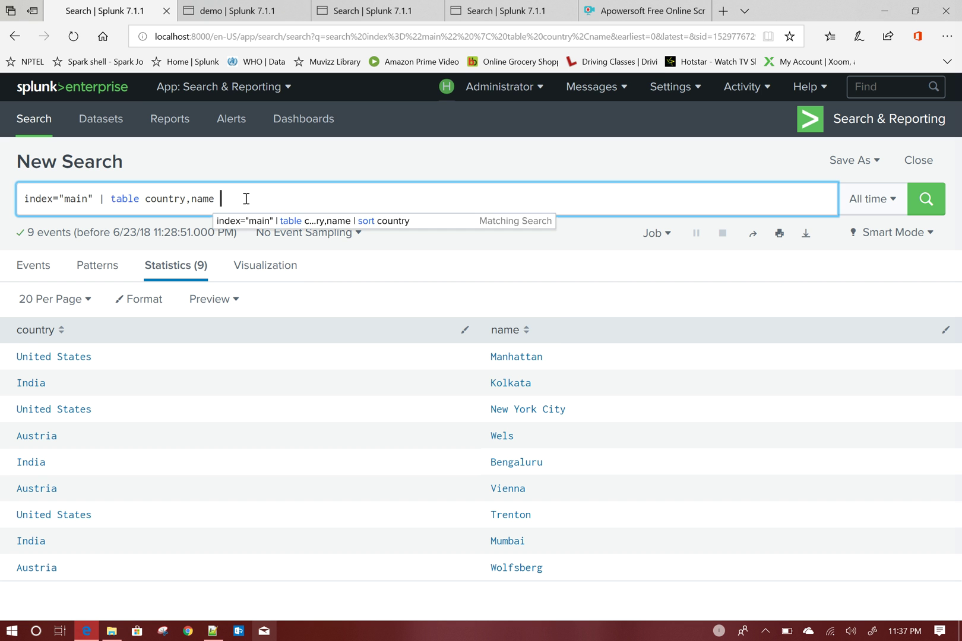
pyautogui.write('sort country')
pyautogui.press('Return')
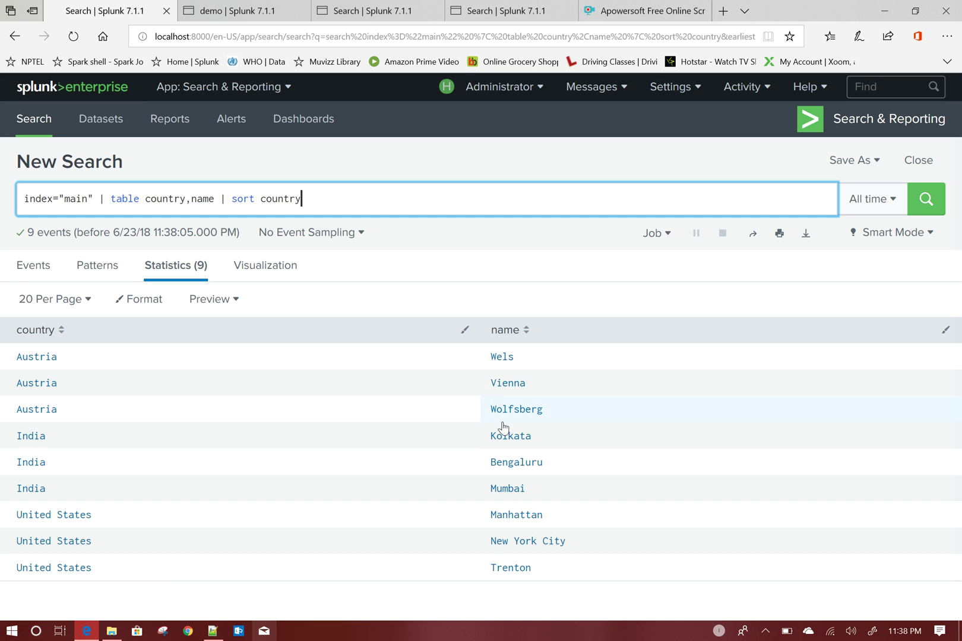
pyautogui.click(217, 12)
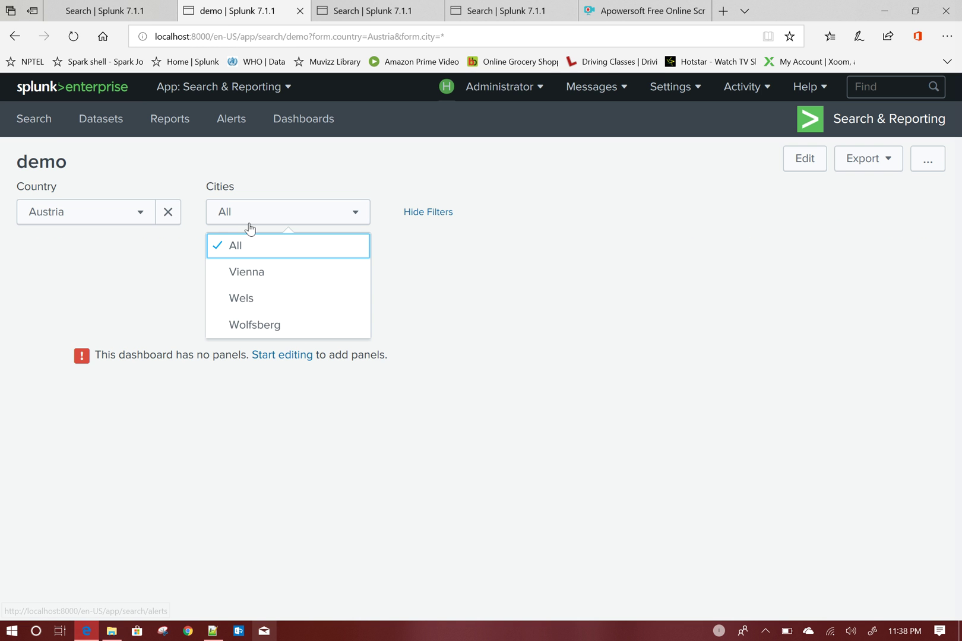
pyautogui.click(494, 287)
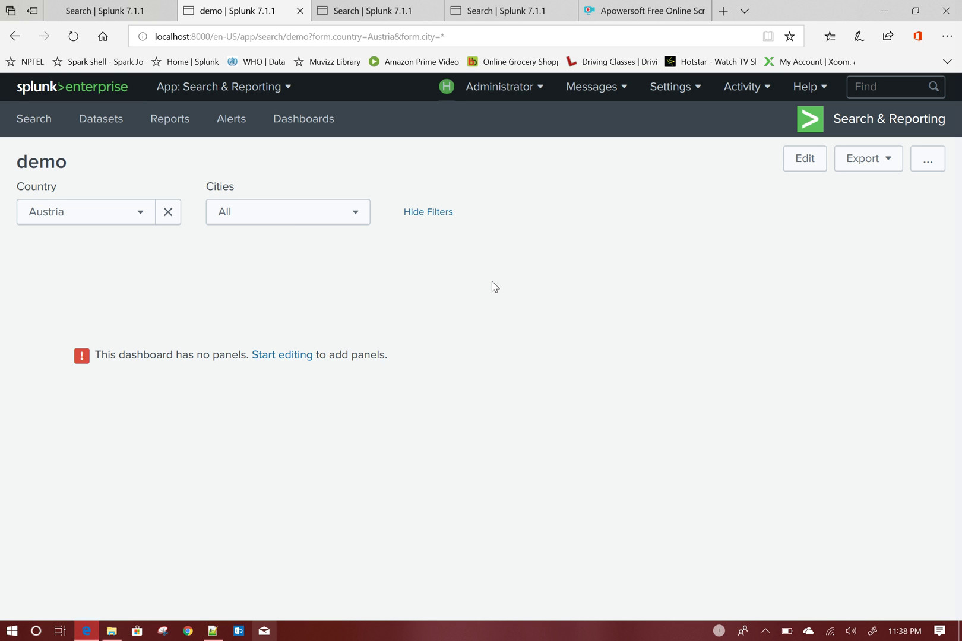